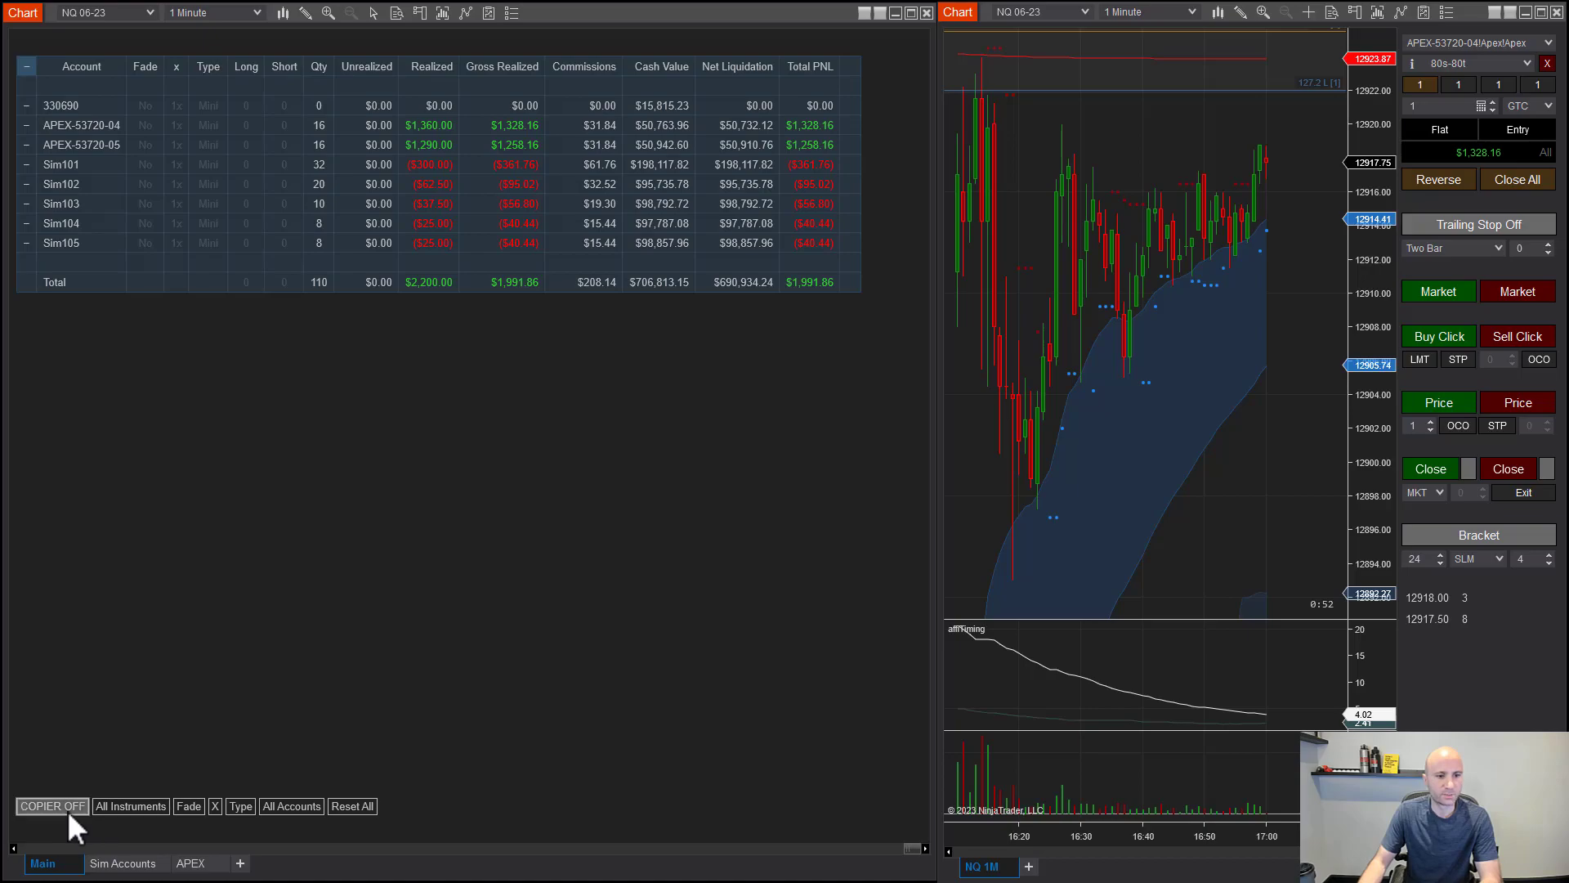
Step: Toggle trade copying on and off, leave it off, and try the NQ 06-23 filter before reverting to all instruments
click(34, 806)
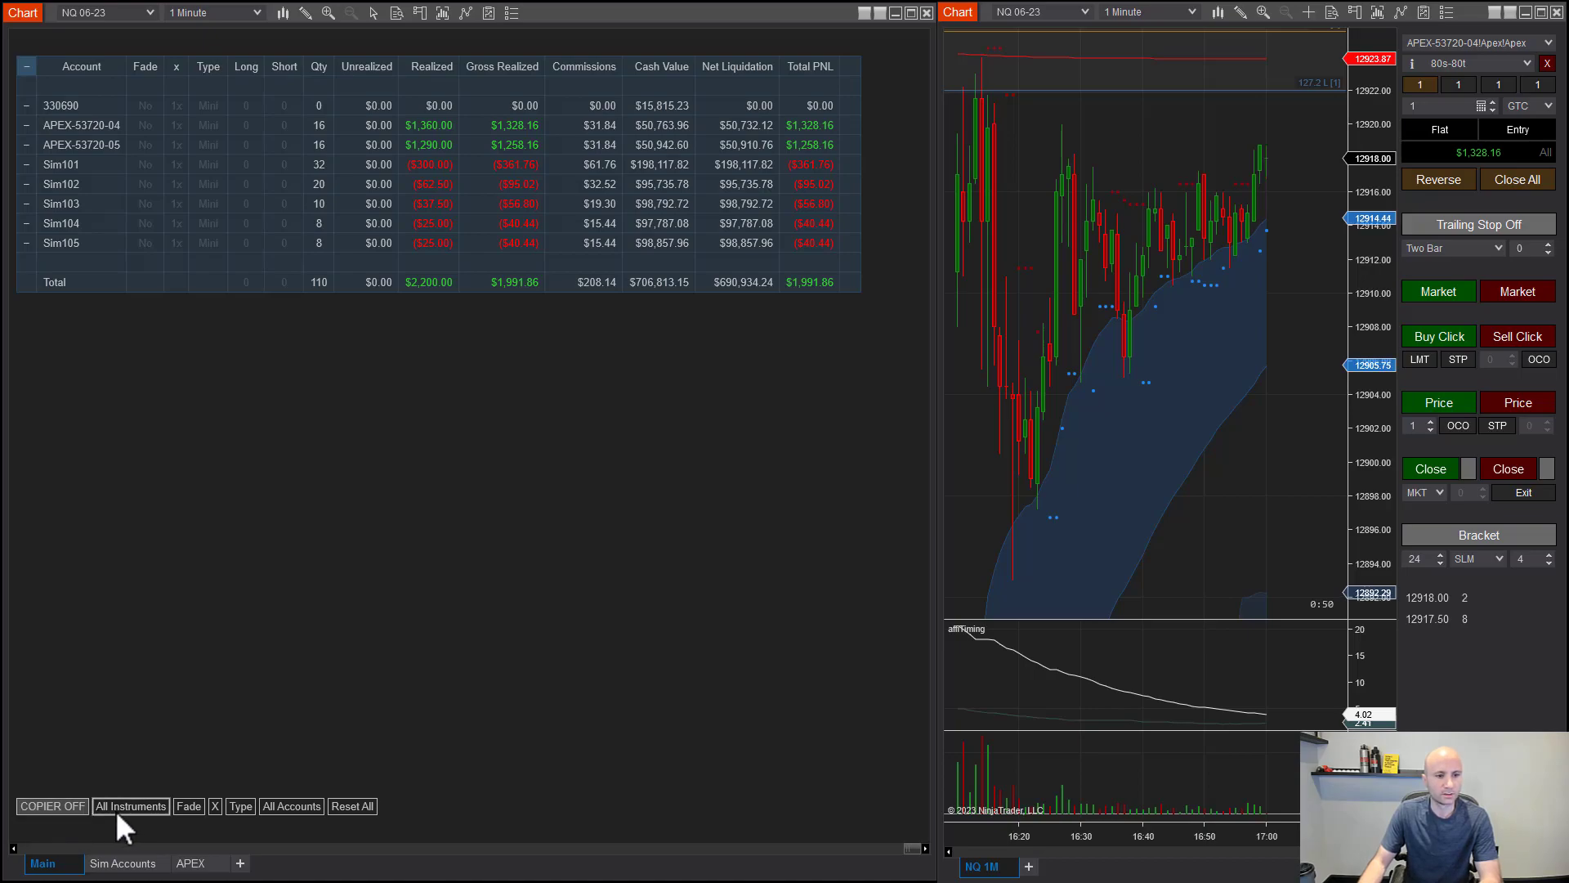
click(62, 808)
click(62, 807)
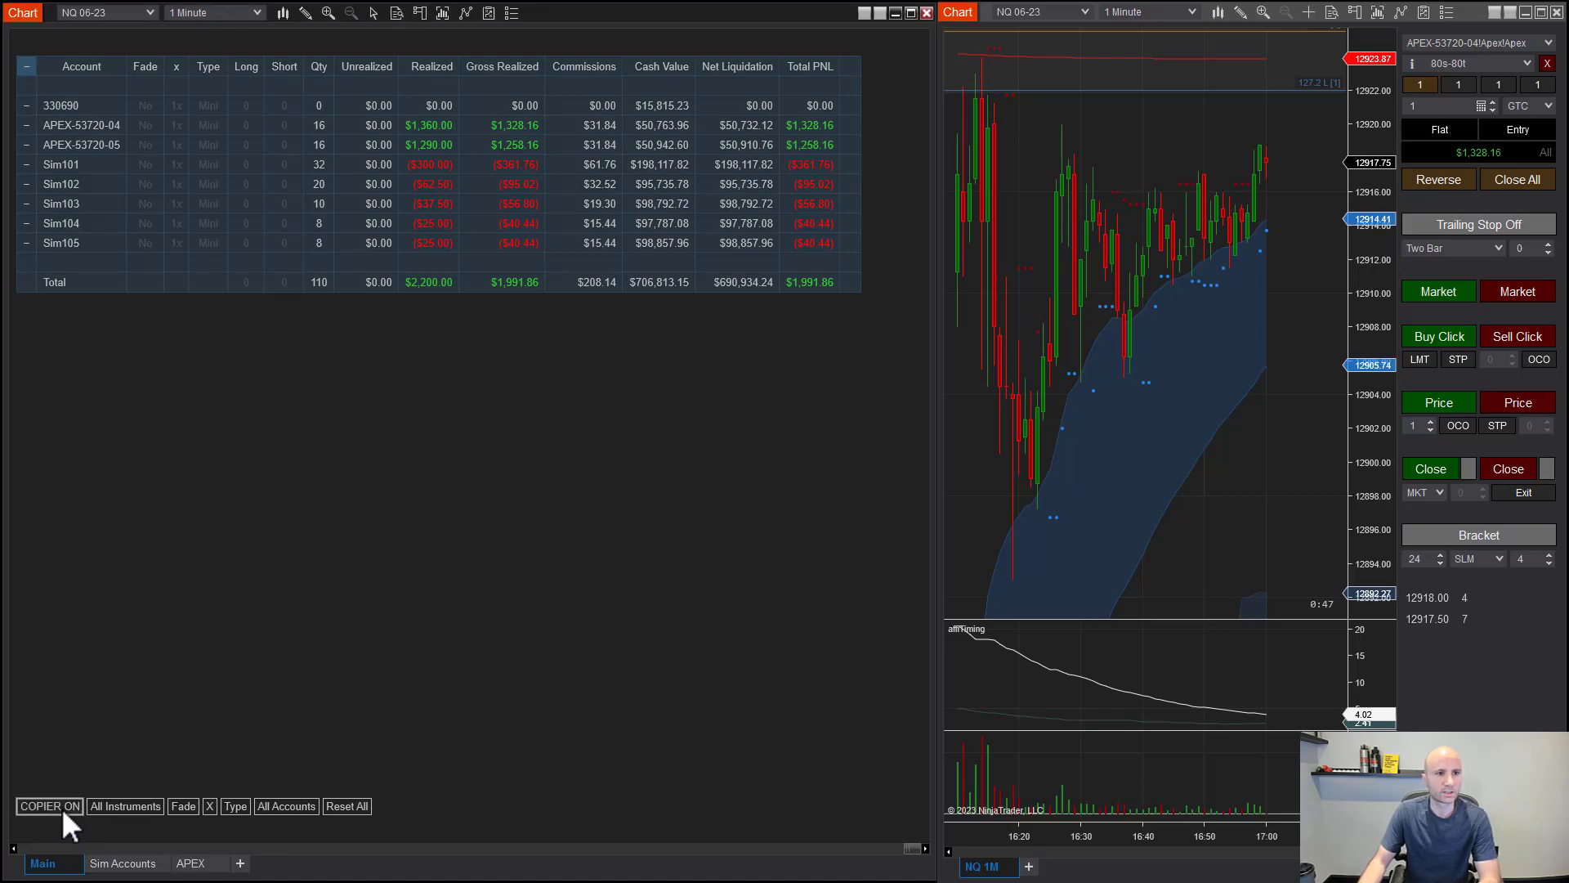
click(61, 808)
click(61, 807)
click(61, 808)
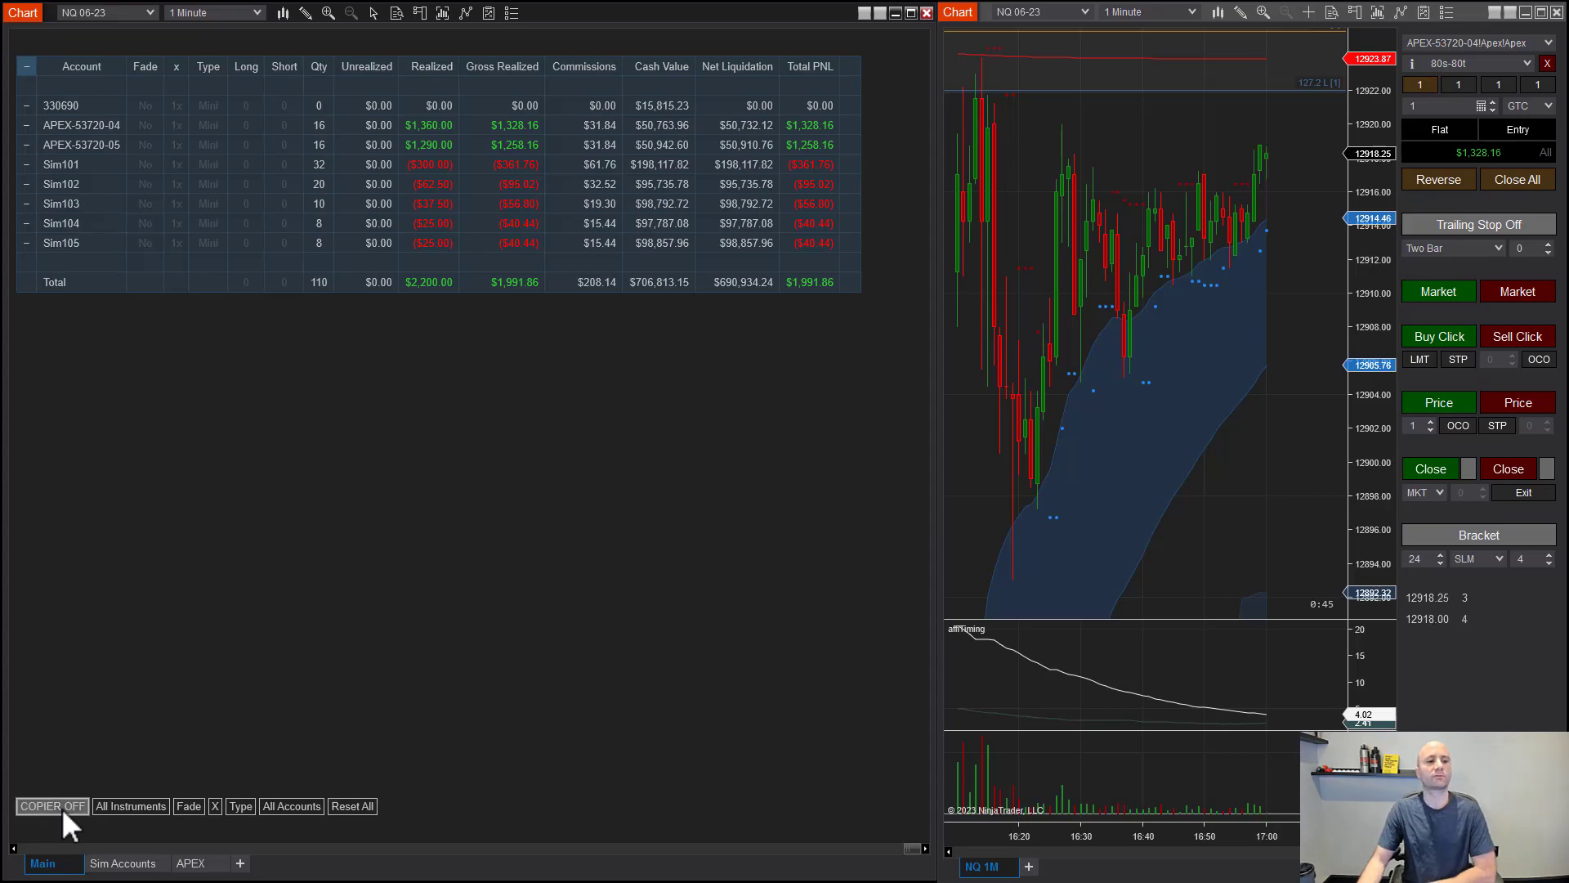
click(62, 807)
click(61, 808)
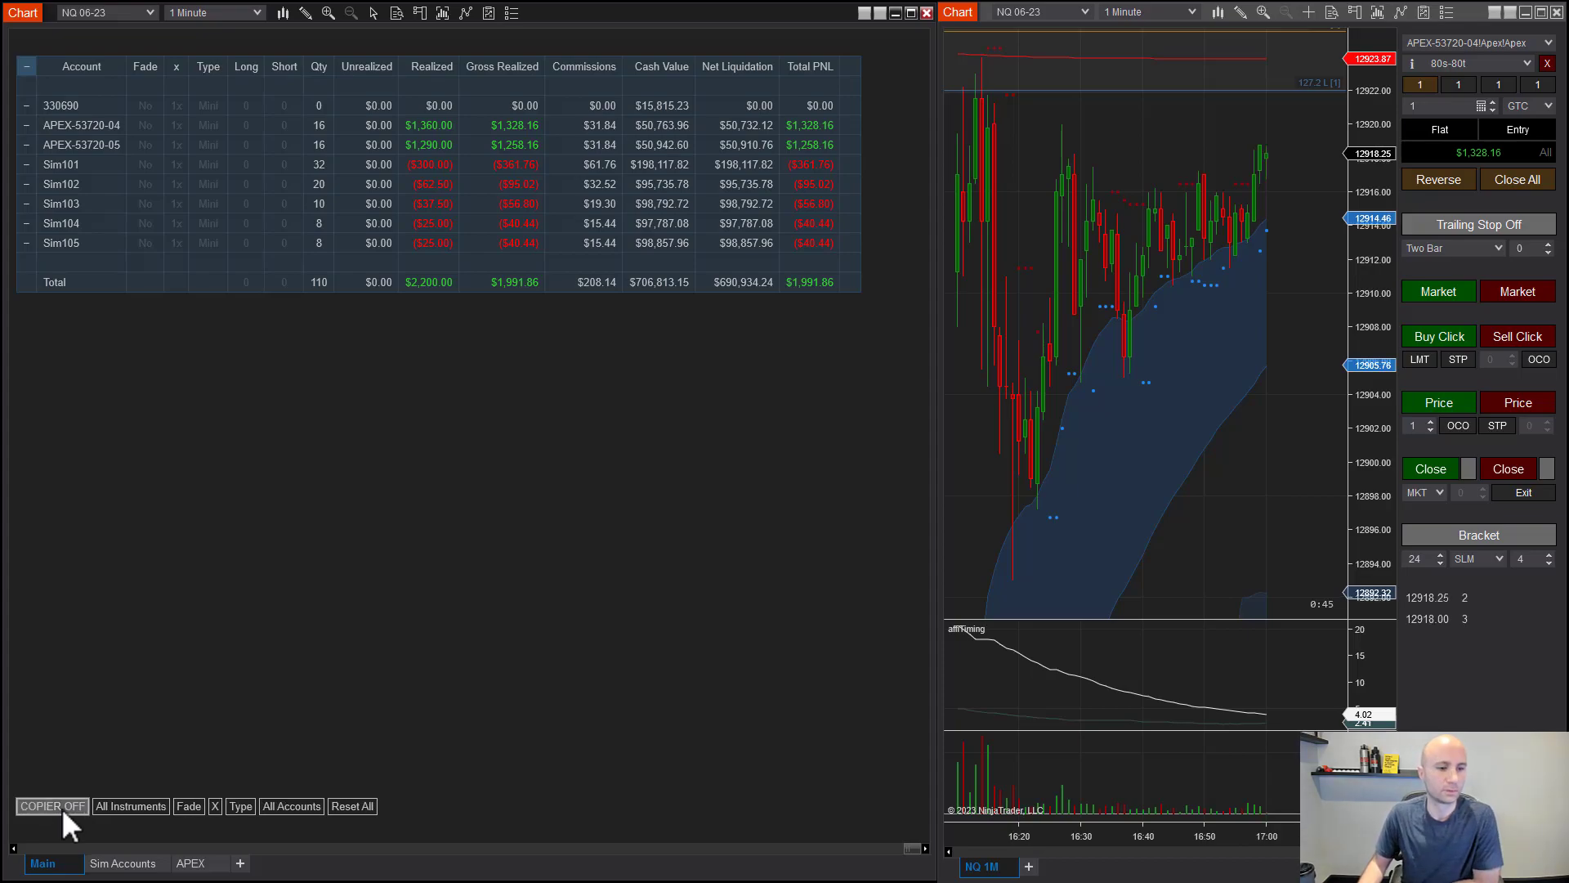
click(135, 806)
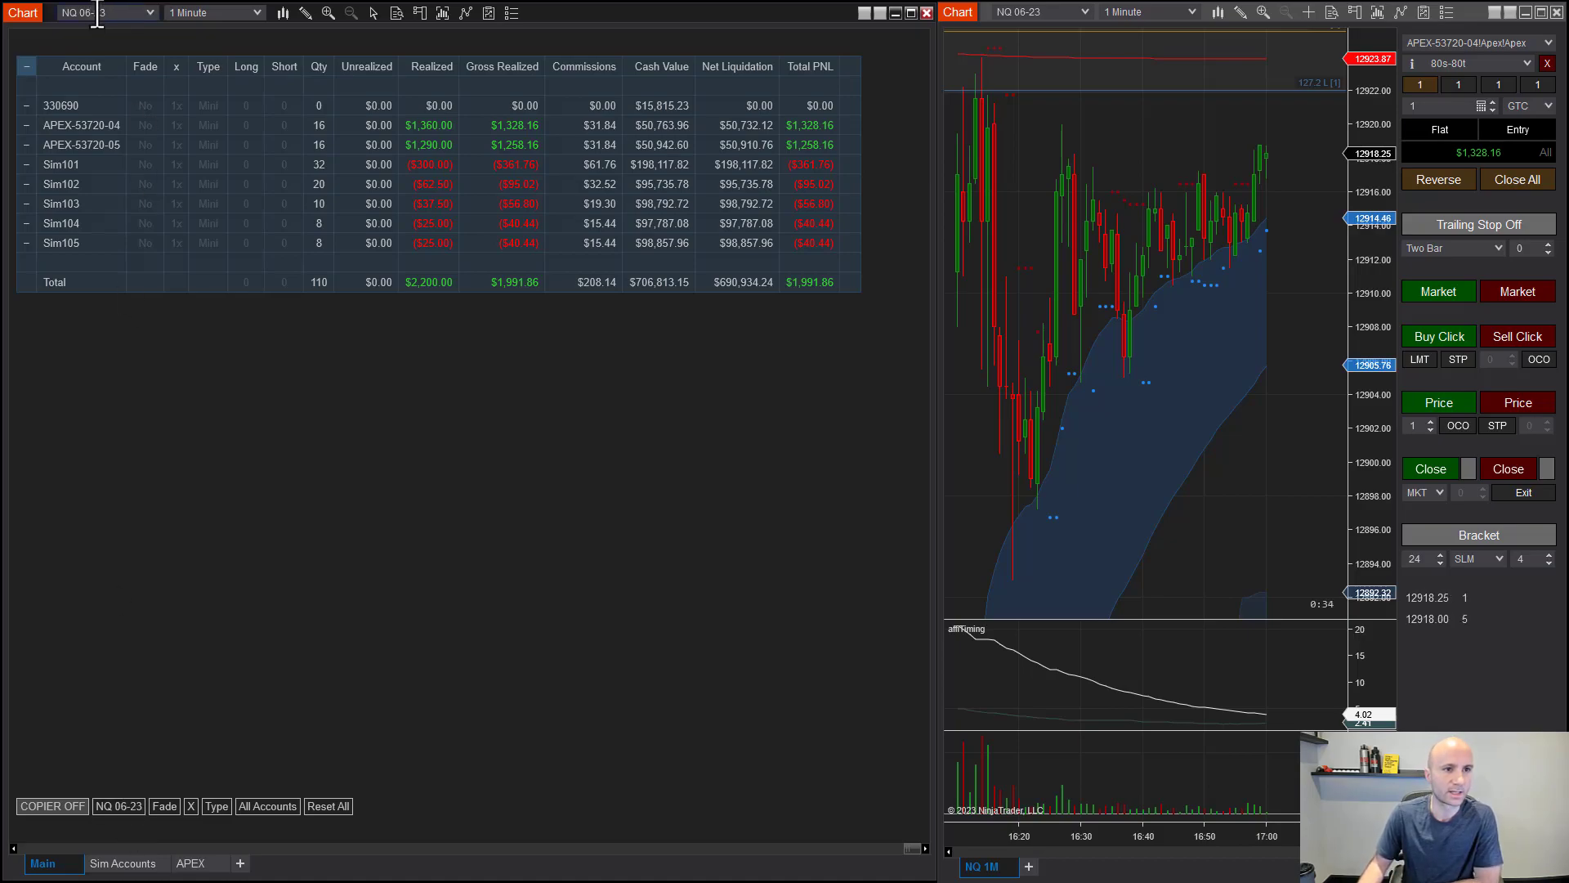
click(125, 809)
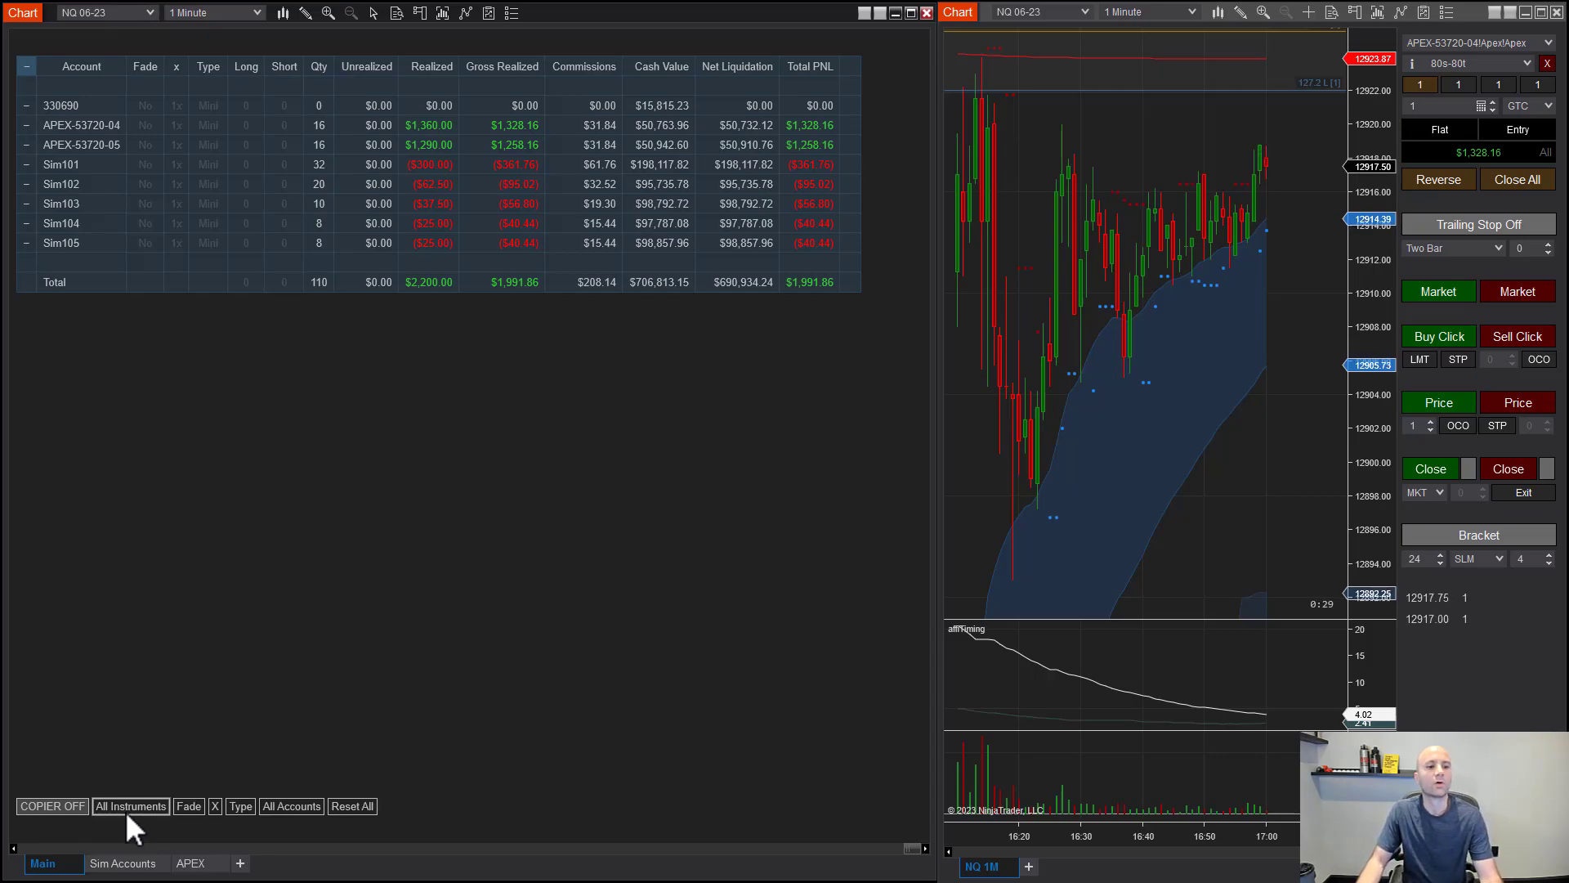
Step: Hide and re-show the Fade and x multiplier columns
click(193, 808)
click(196, 808)
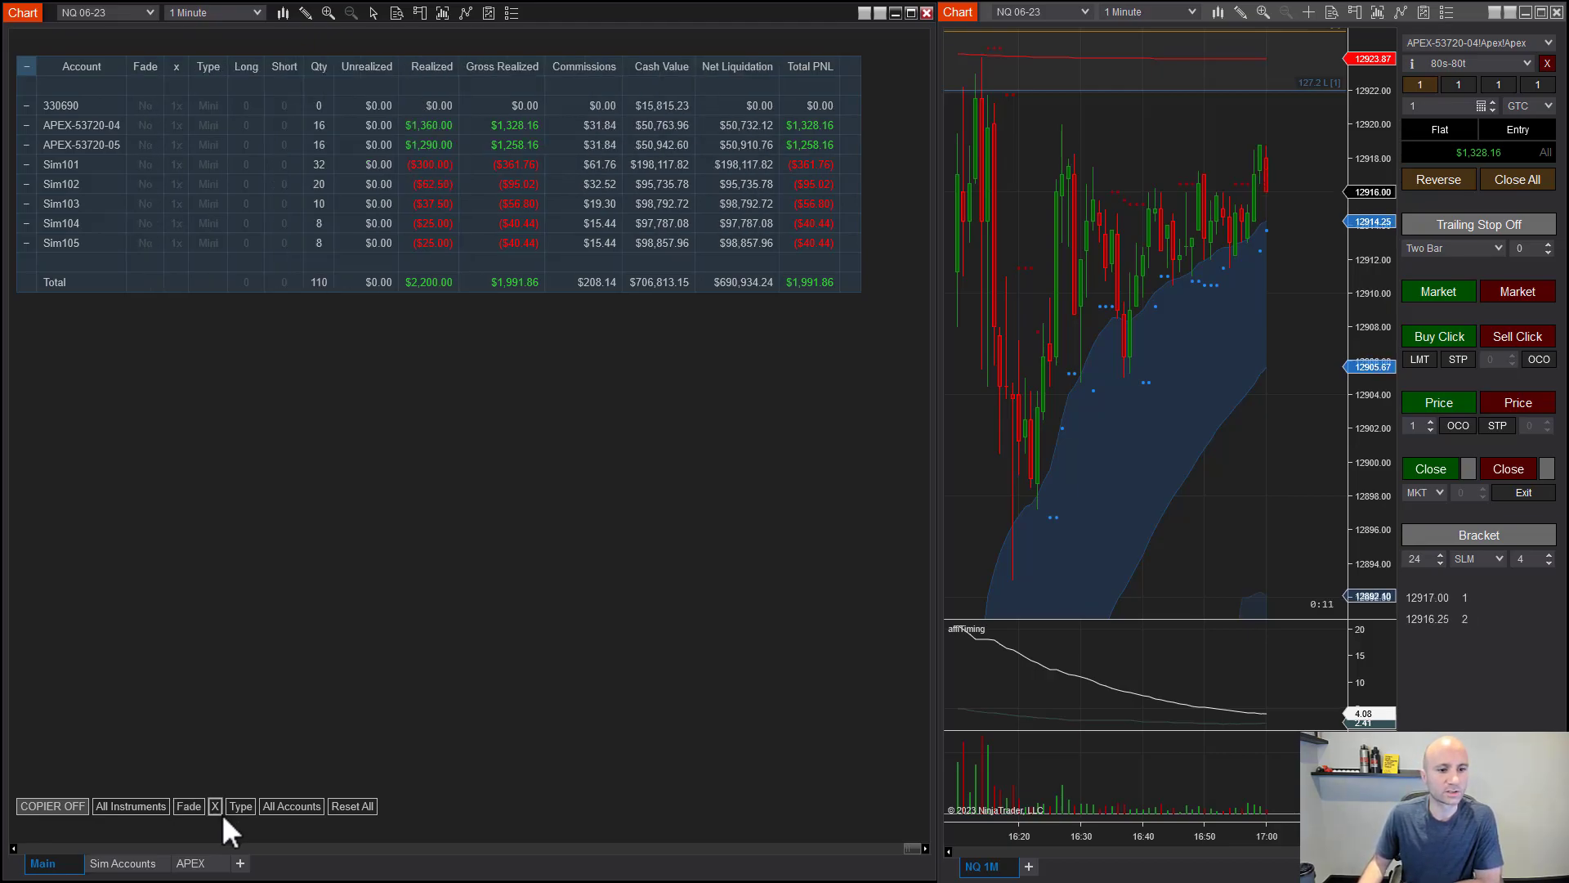
click(218, 807)
click(218, 808)
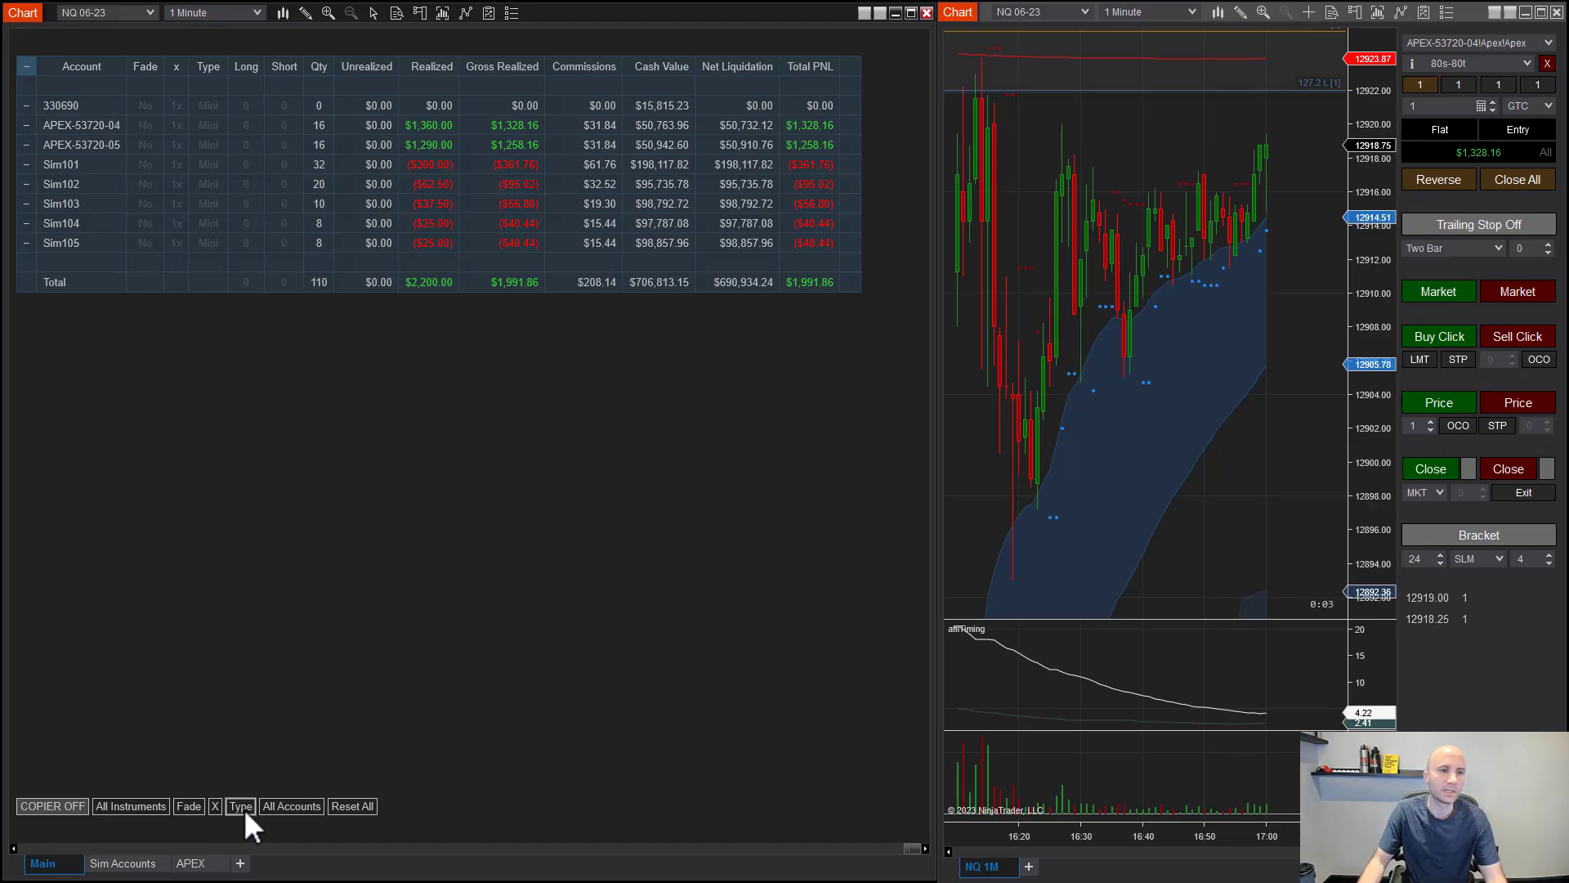
Step: Reset the Sim accounts' quantities and P&L, then cycle the filter through Live, Sim and All Accounts
click(302, 805)
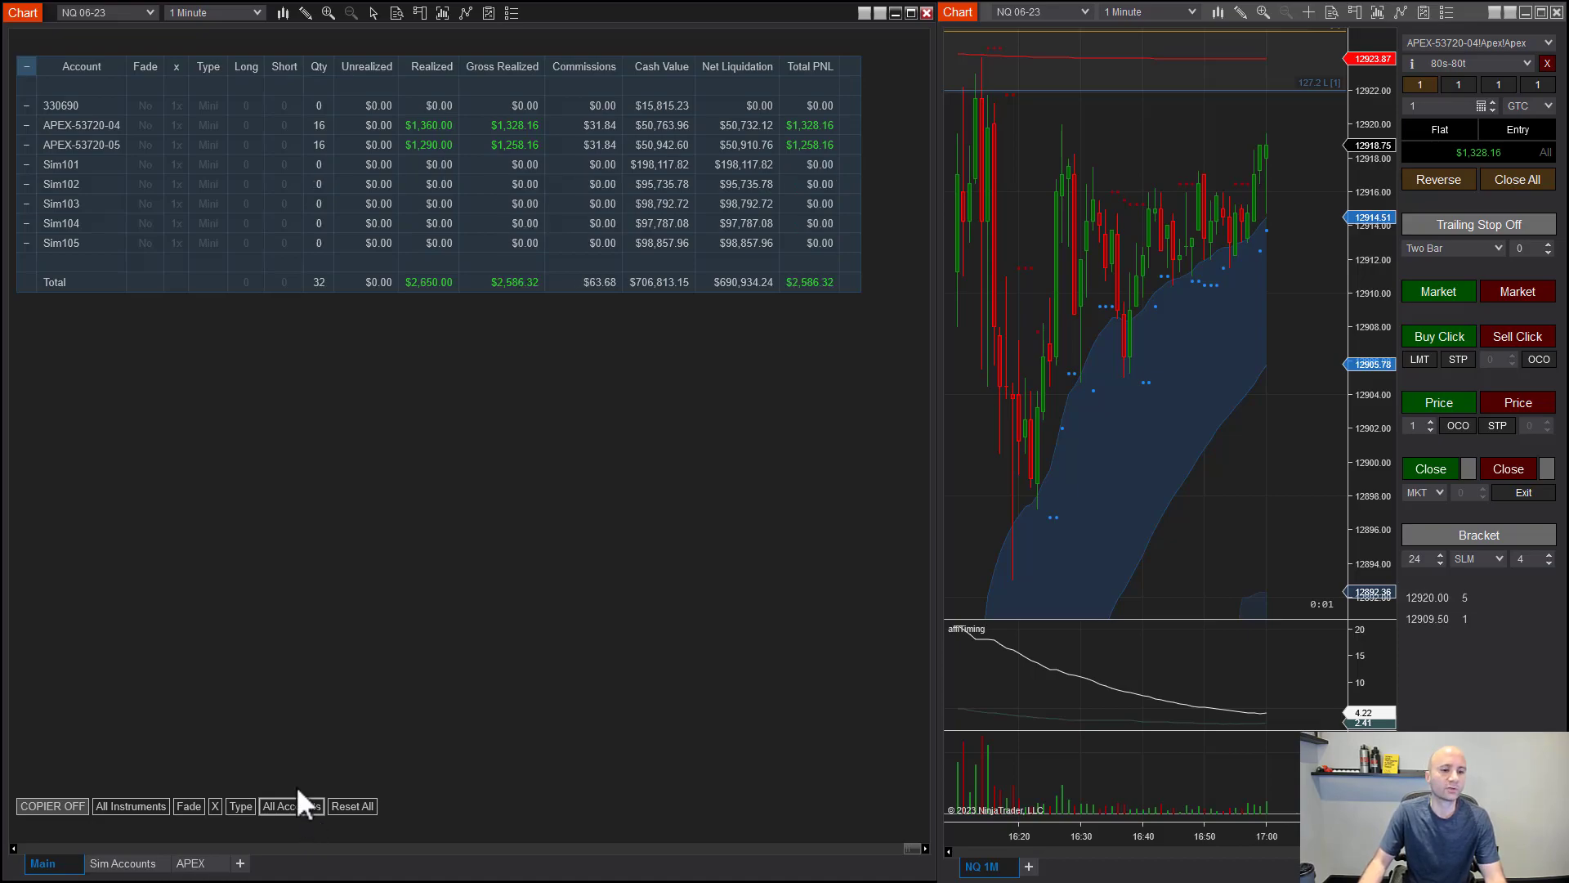
click(292, 807)
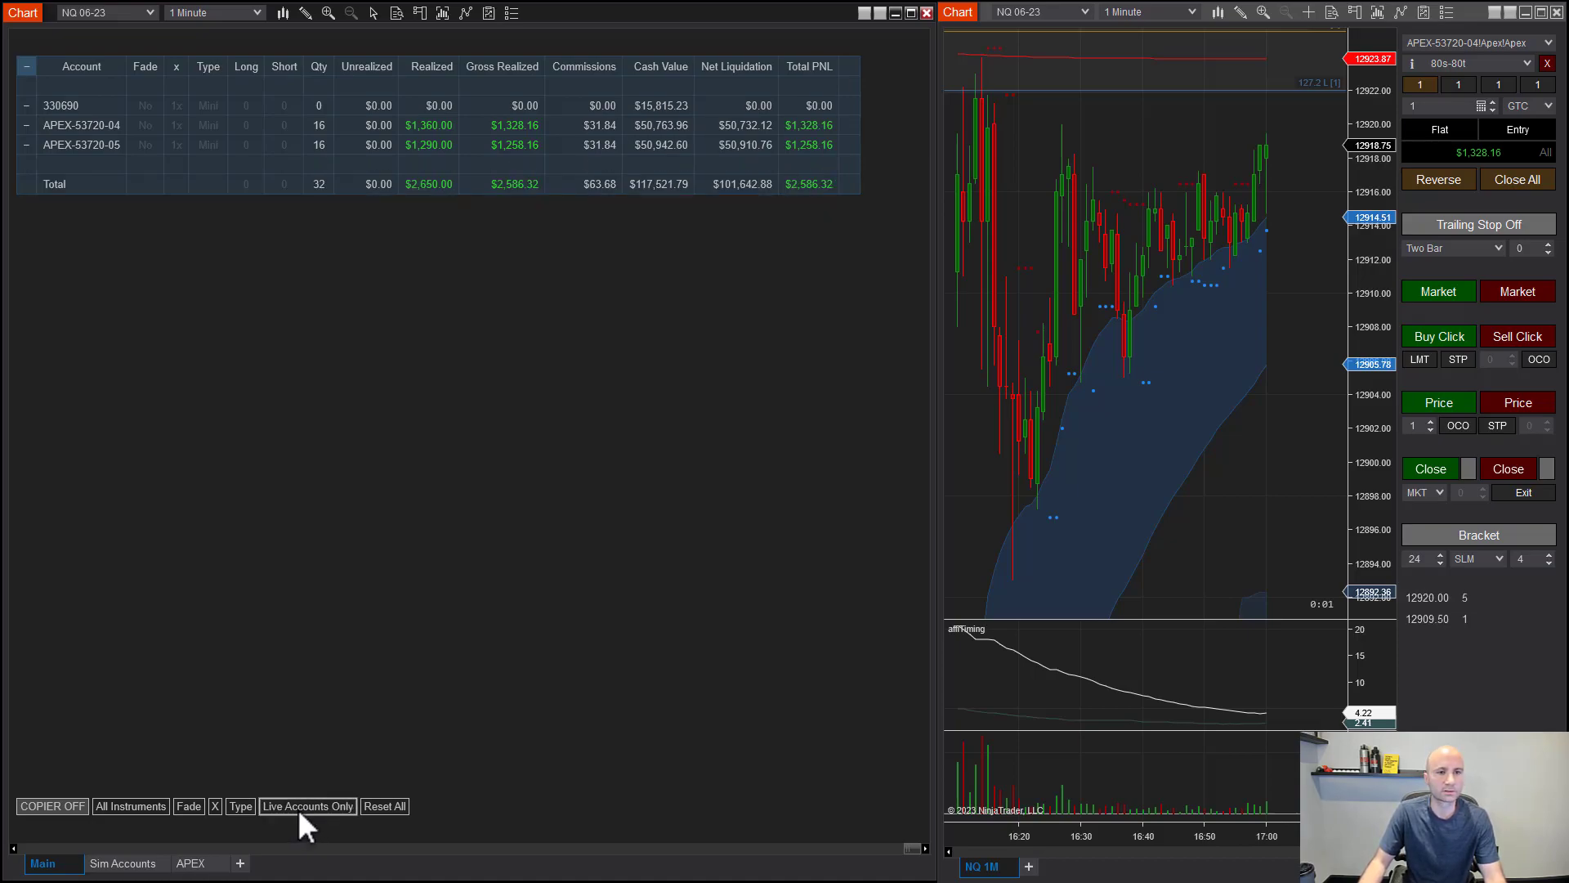
click(301, 806)
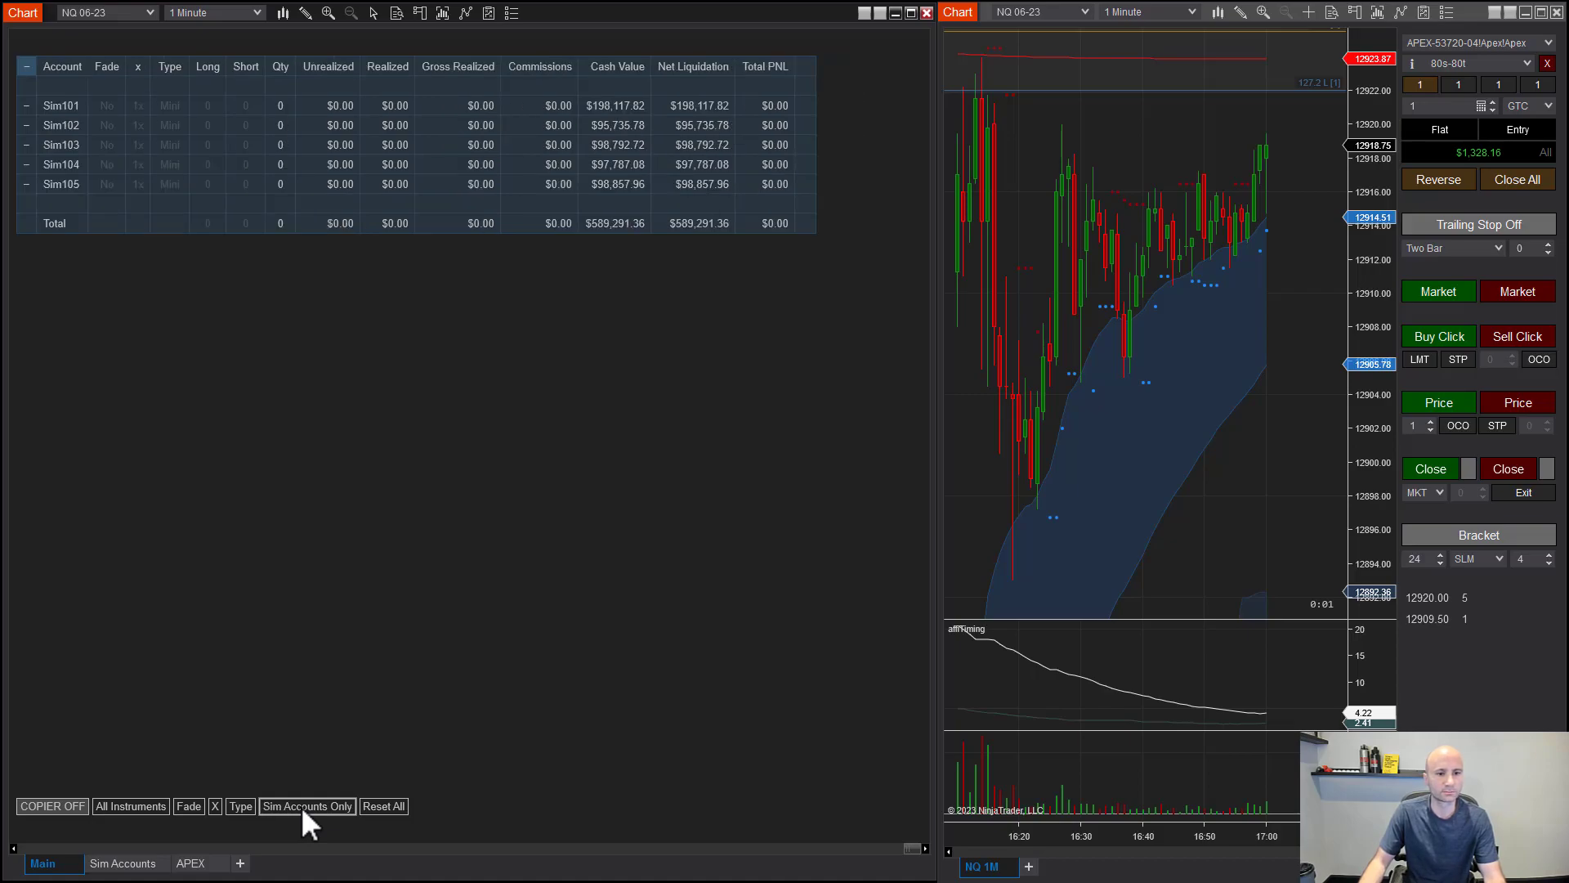
click(301, 806)
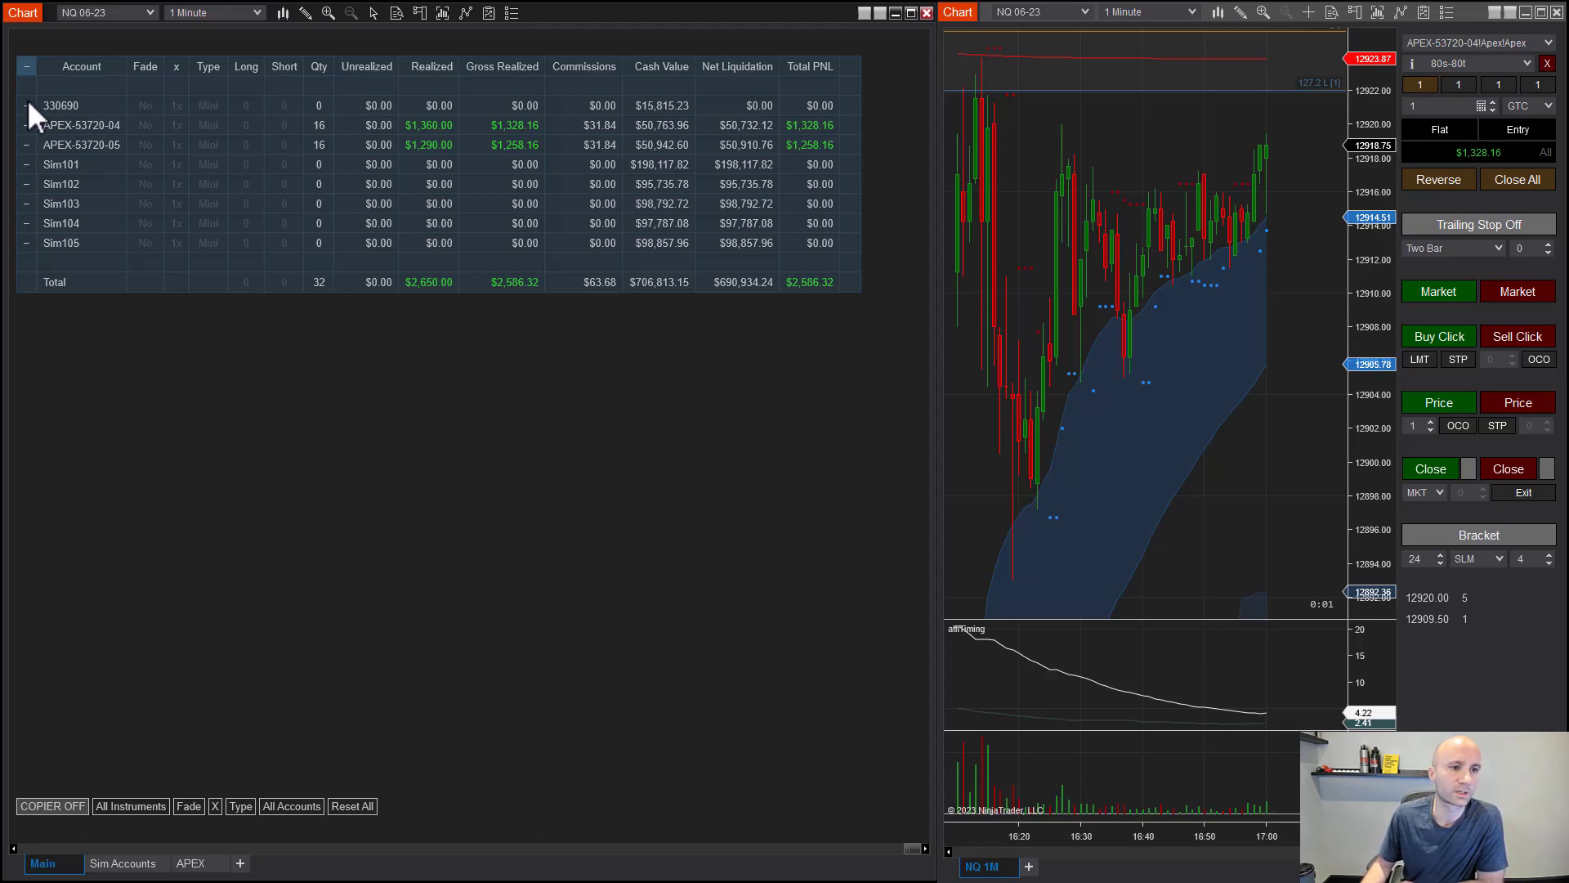
Step: Set the top account as leader and add both APEX accounts, Sim103 and Sim104 as followers
click(26, 107)
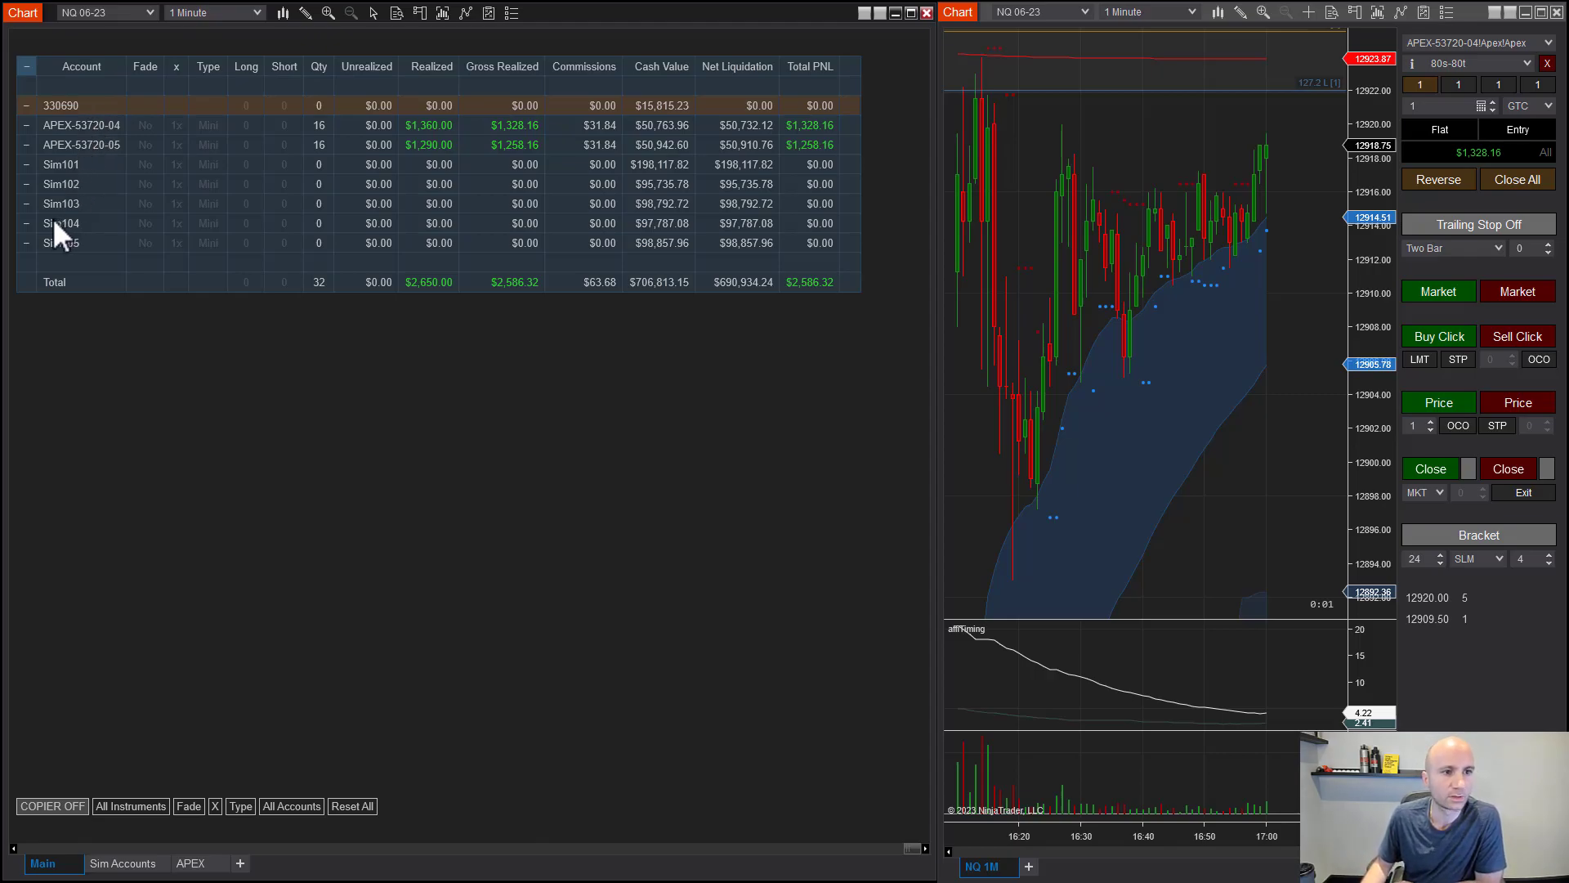
click(97, 126)
click(95, 144)
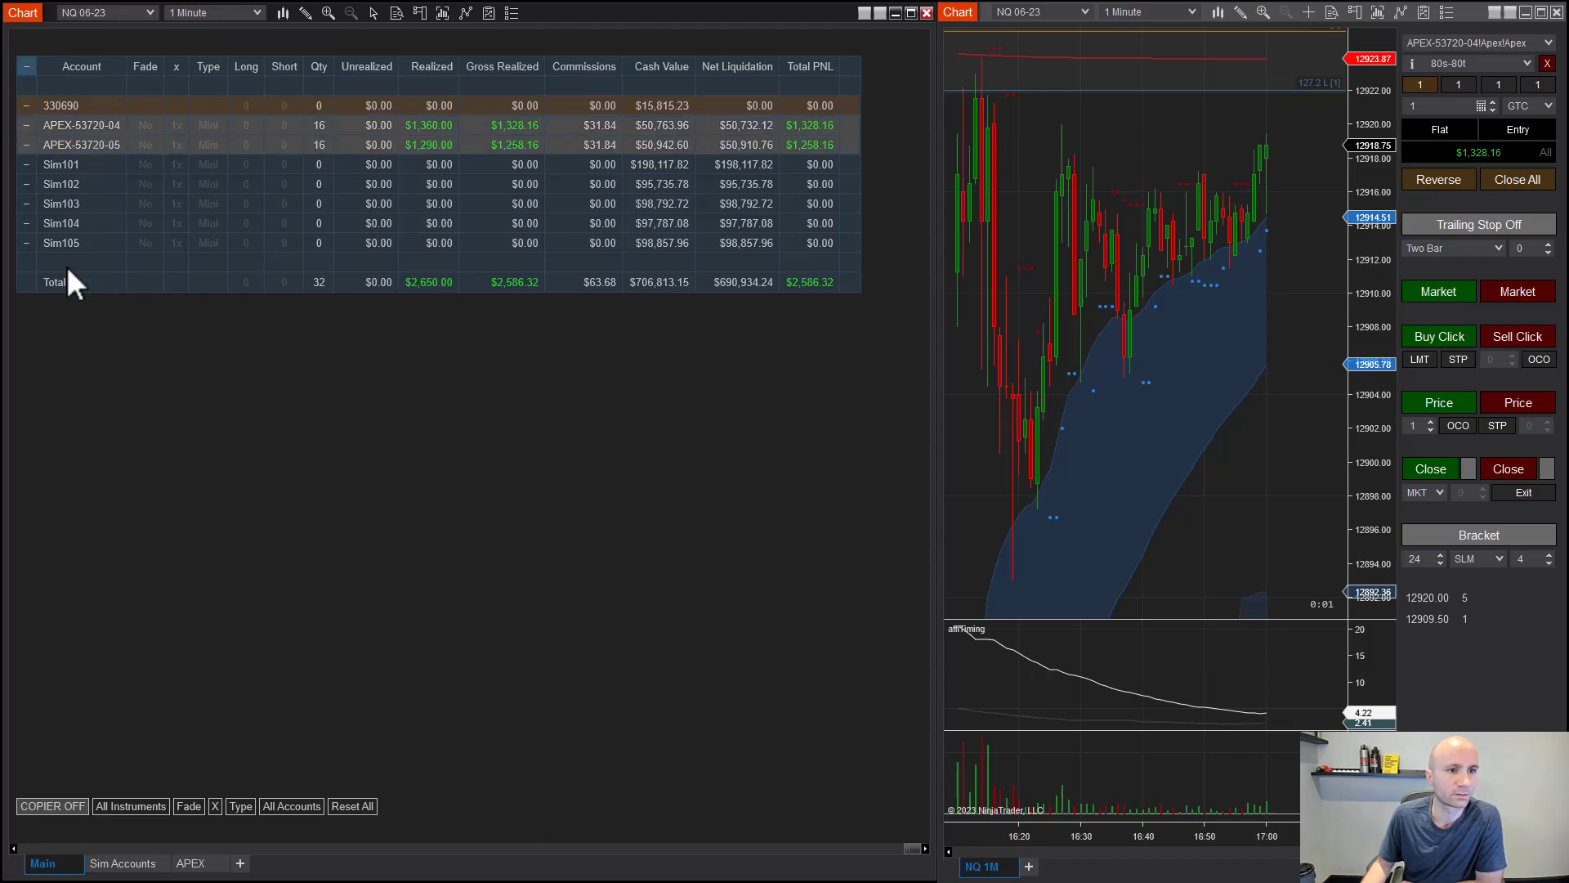
click(81, 203)
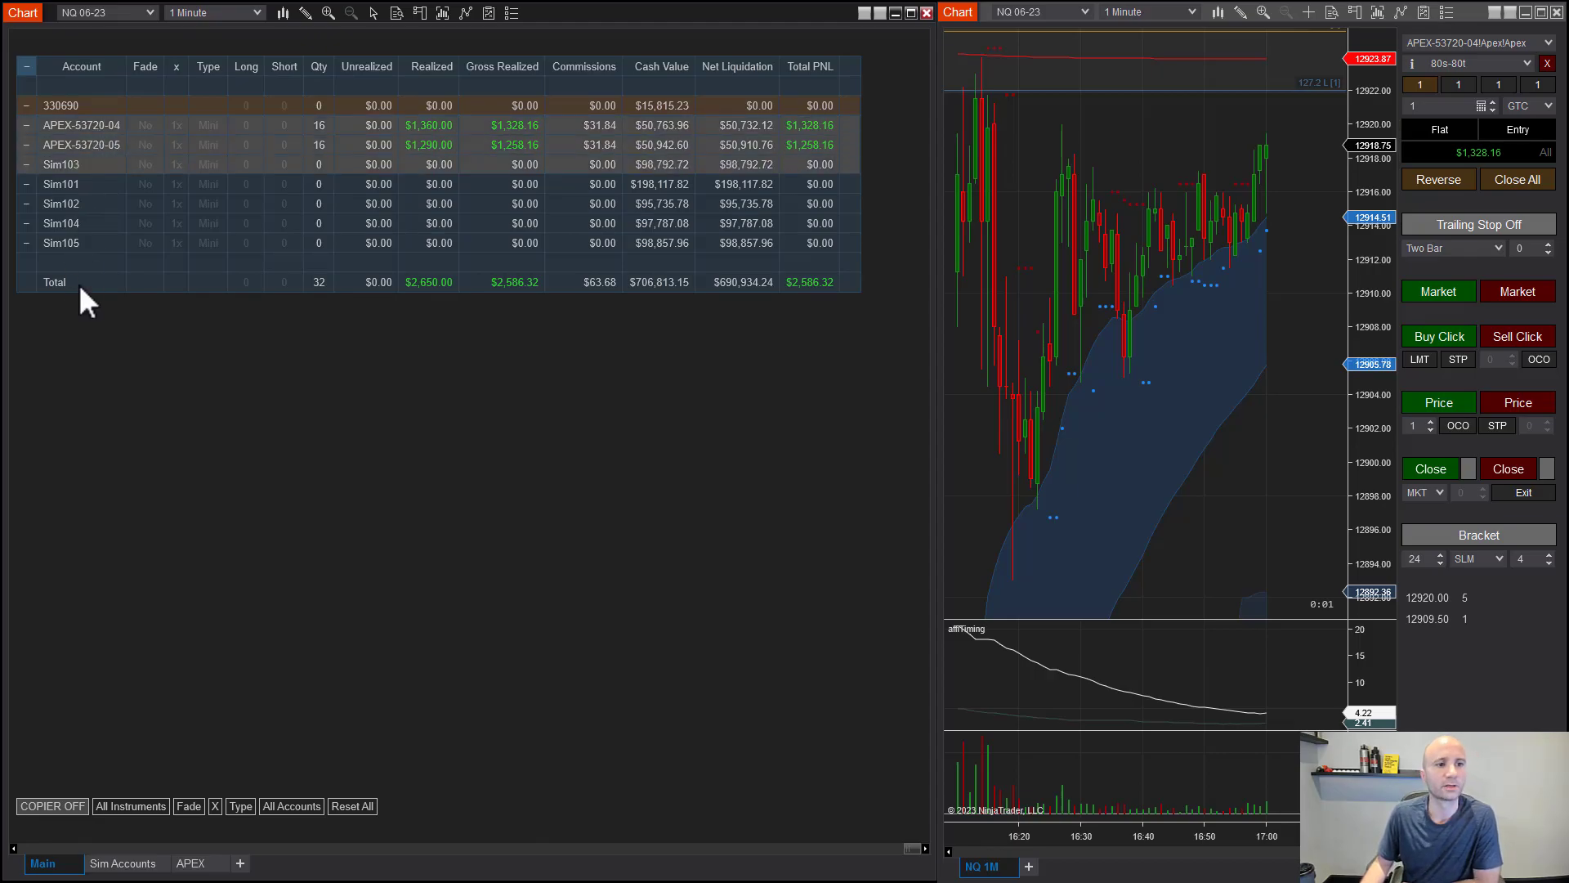
click(78, 221)
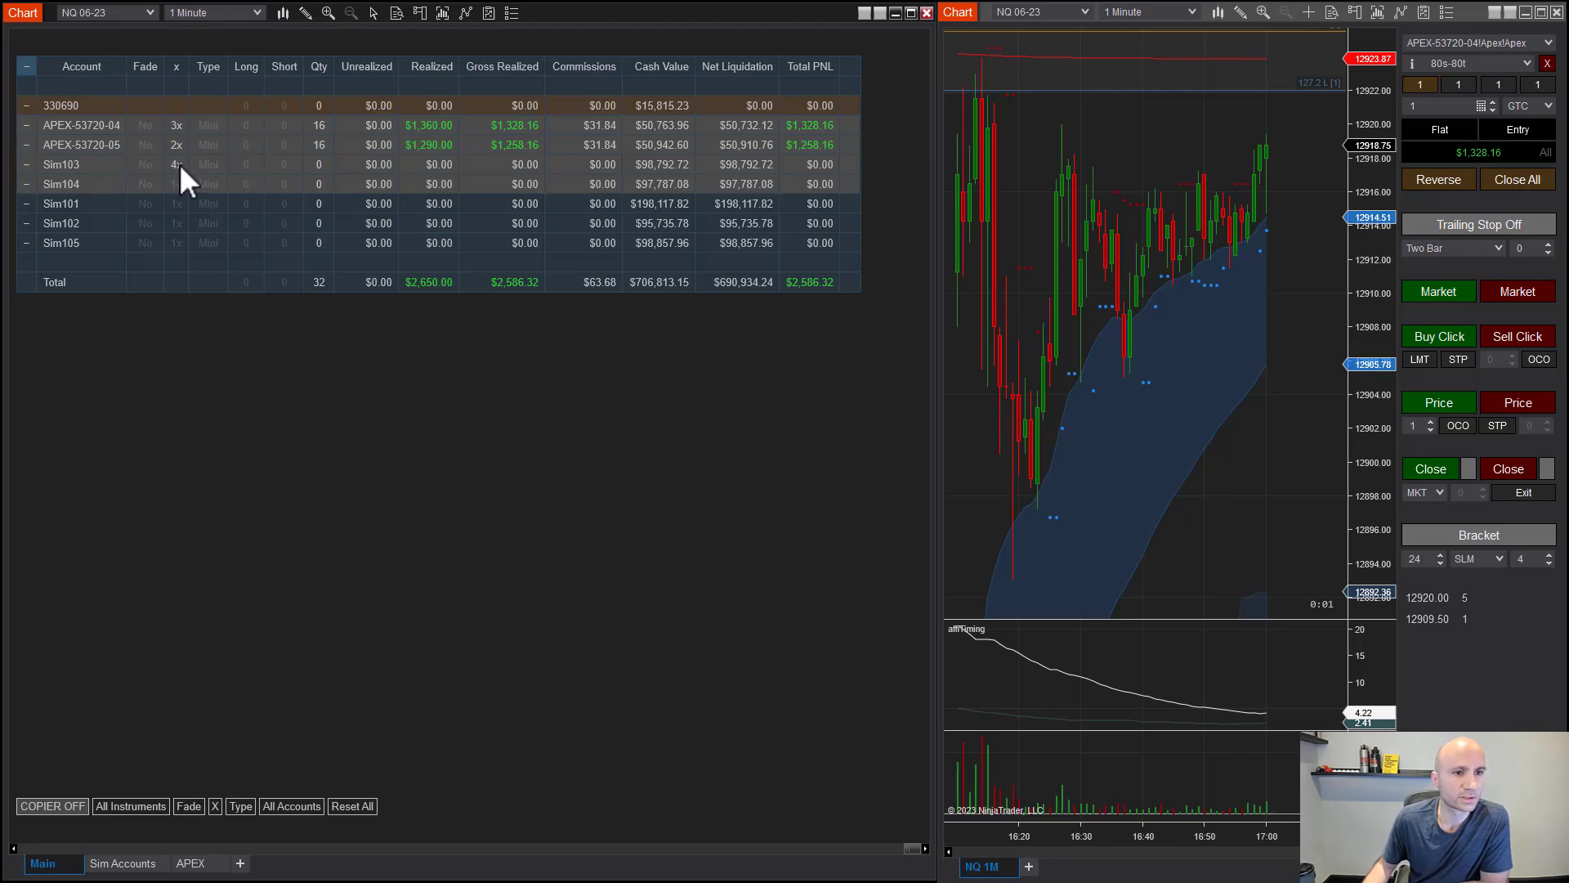
Step: Scroll the second APEX account's multiplier cell up to 5x
scroll(179, 163, up, 4)
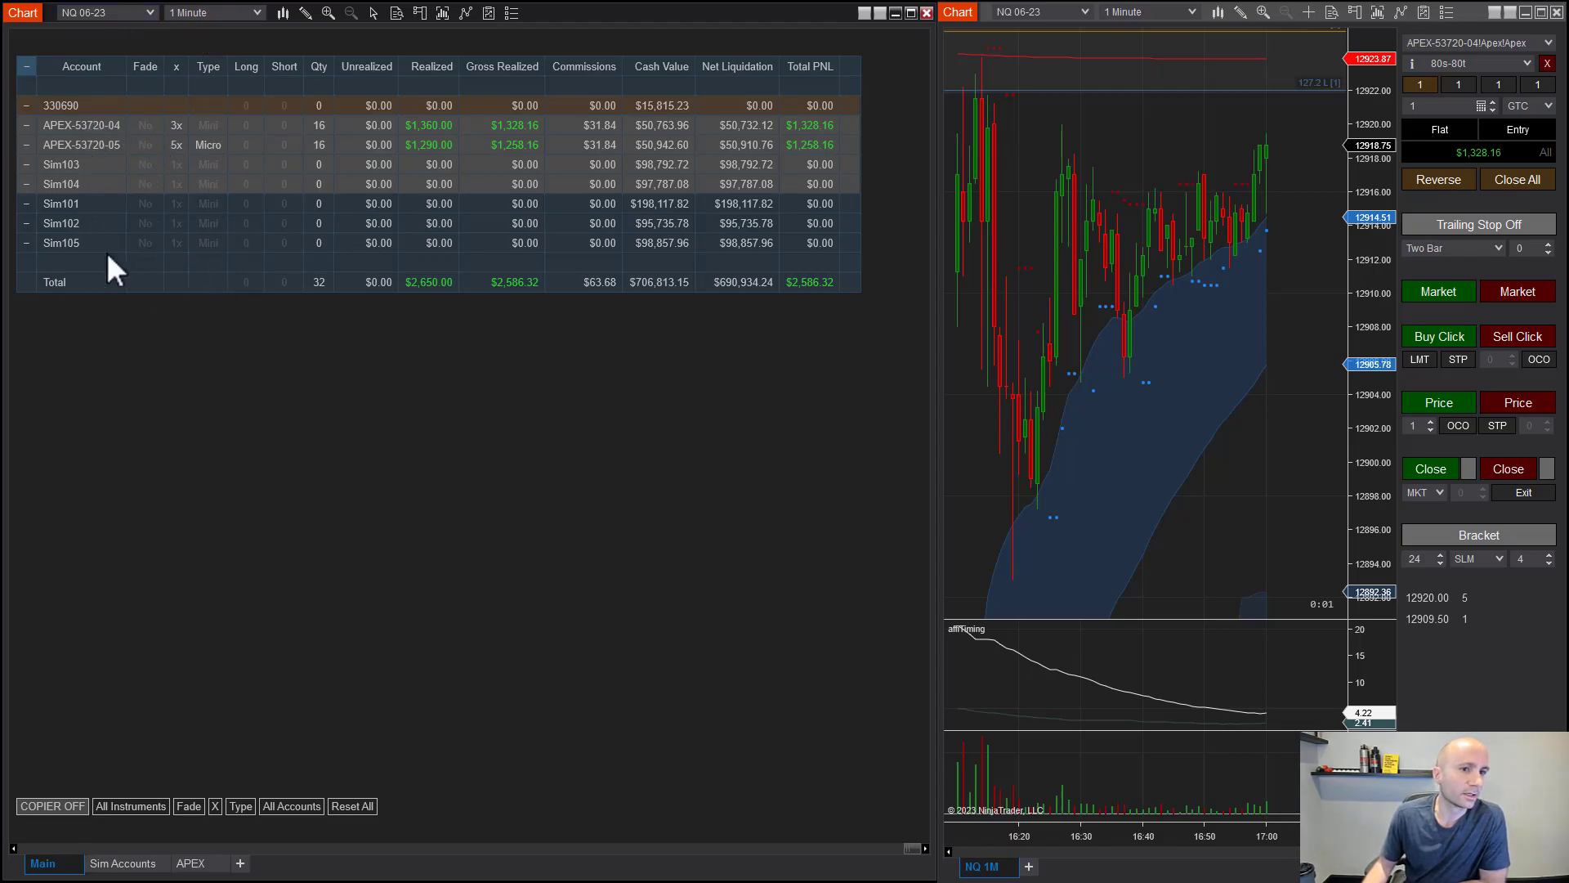
Step: Toggle the multiplier, Type and Fade columns, ending with Fade hidden and multiplier and Type shown
click(215, 806)
click(217, 811)
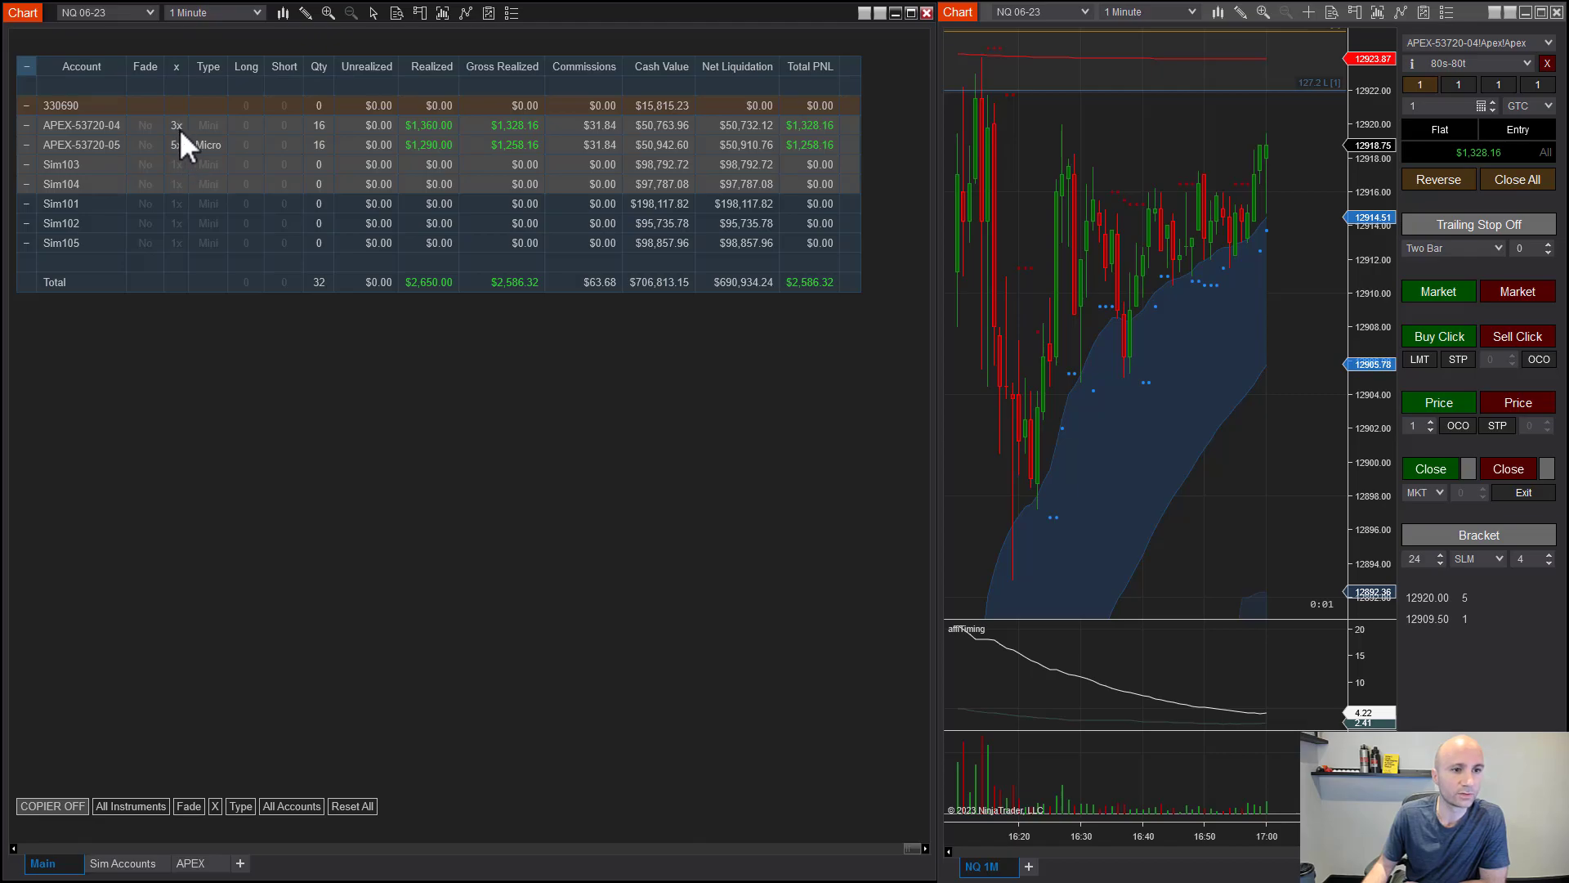
click(216, 808)
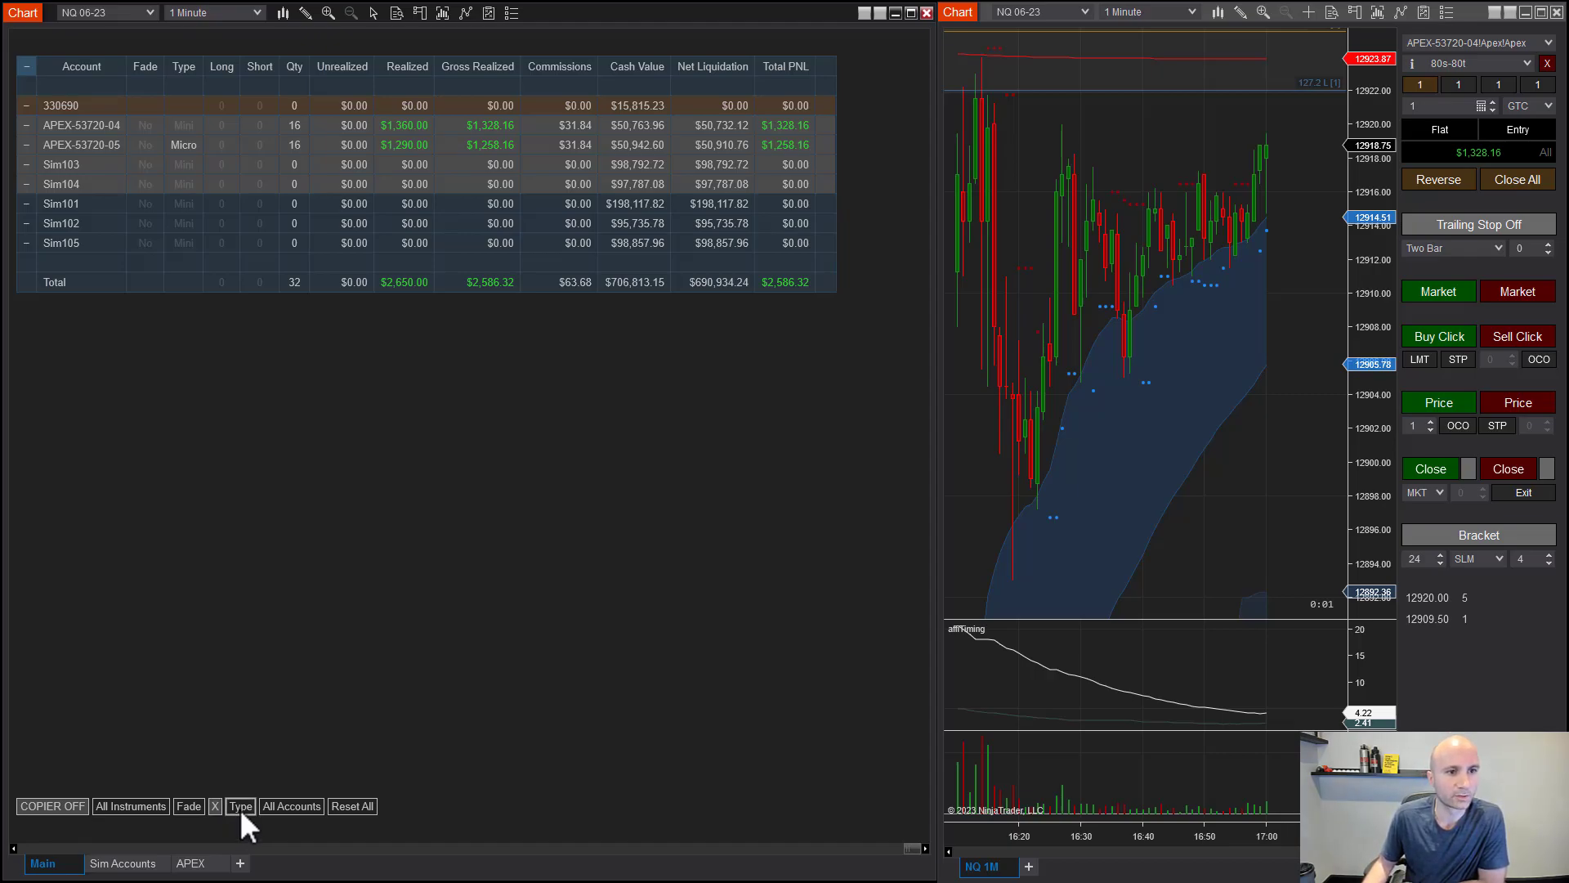
click(241, 808)
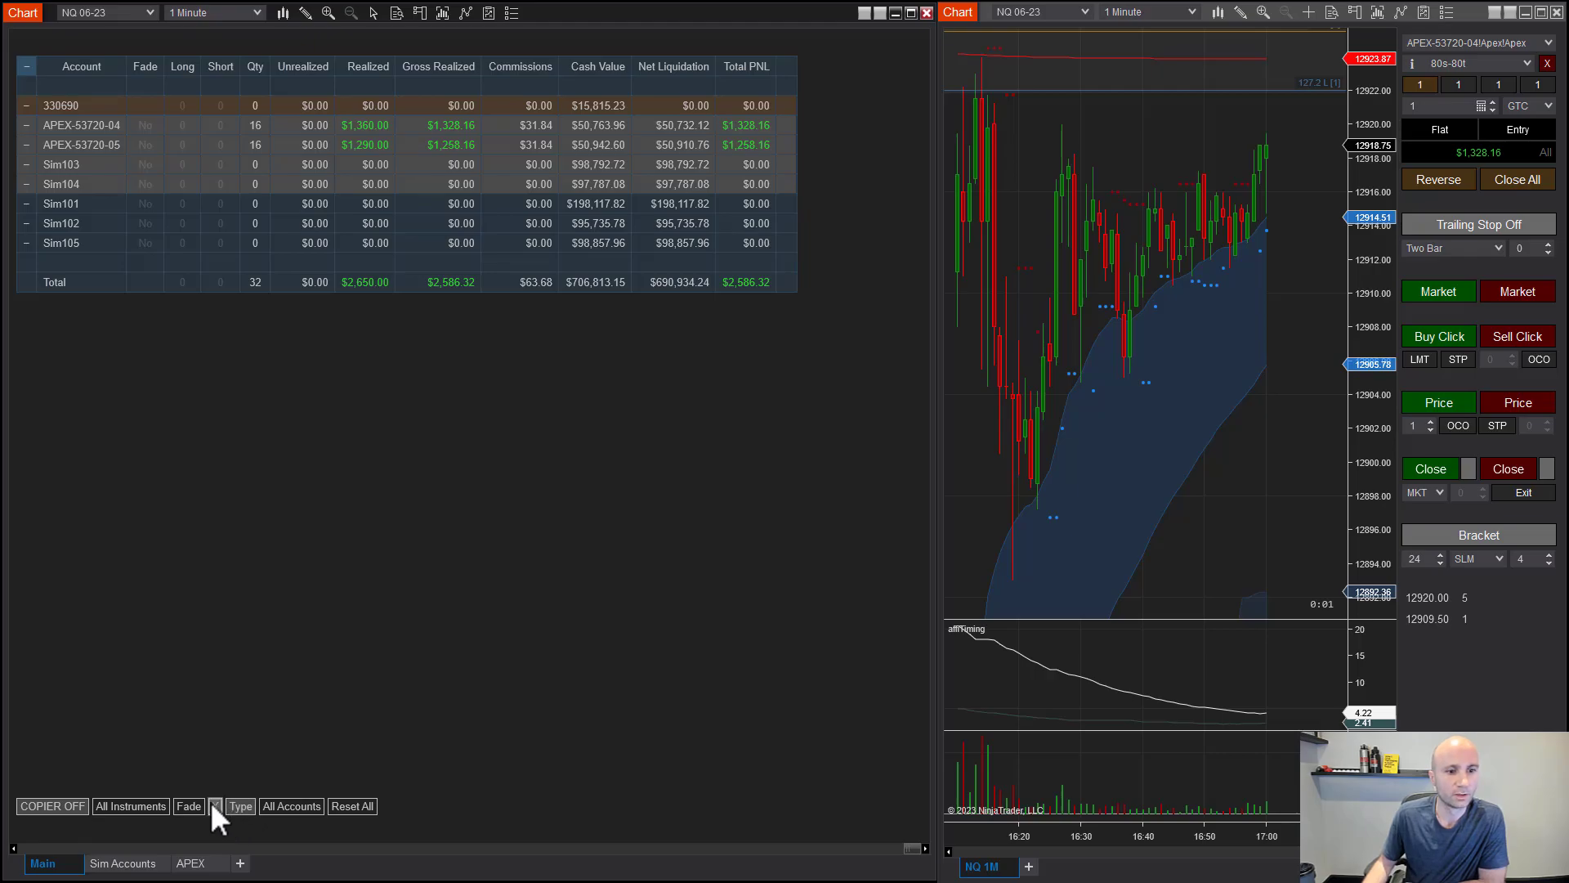
click(189, 806)
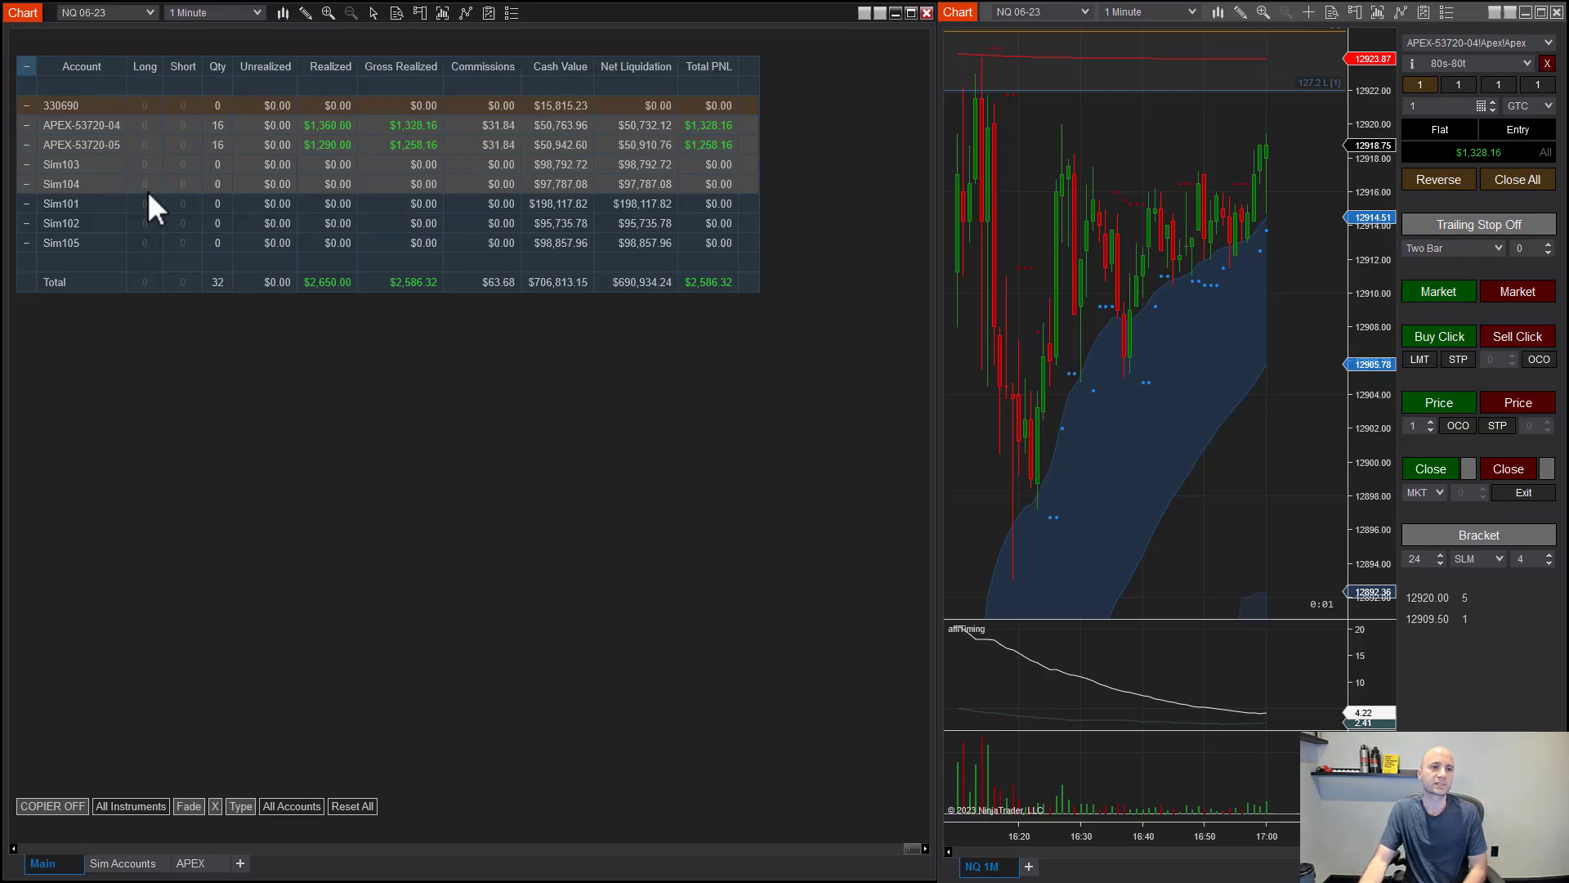
click(215, 807)
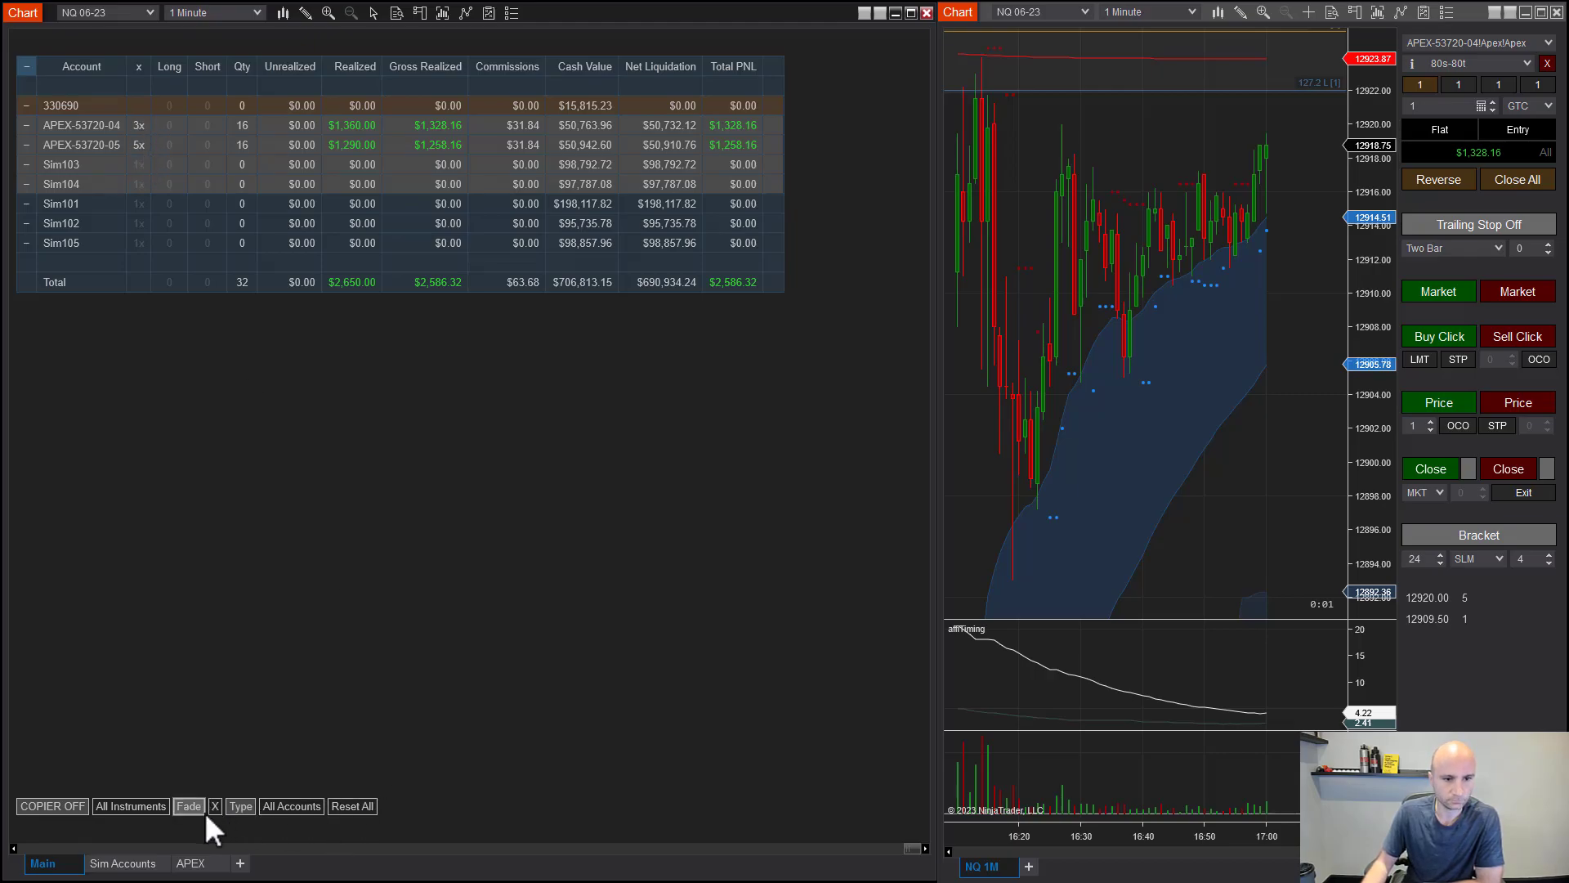
click(241, 807)
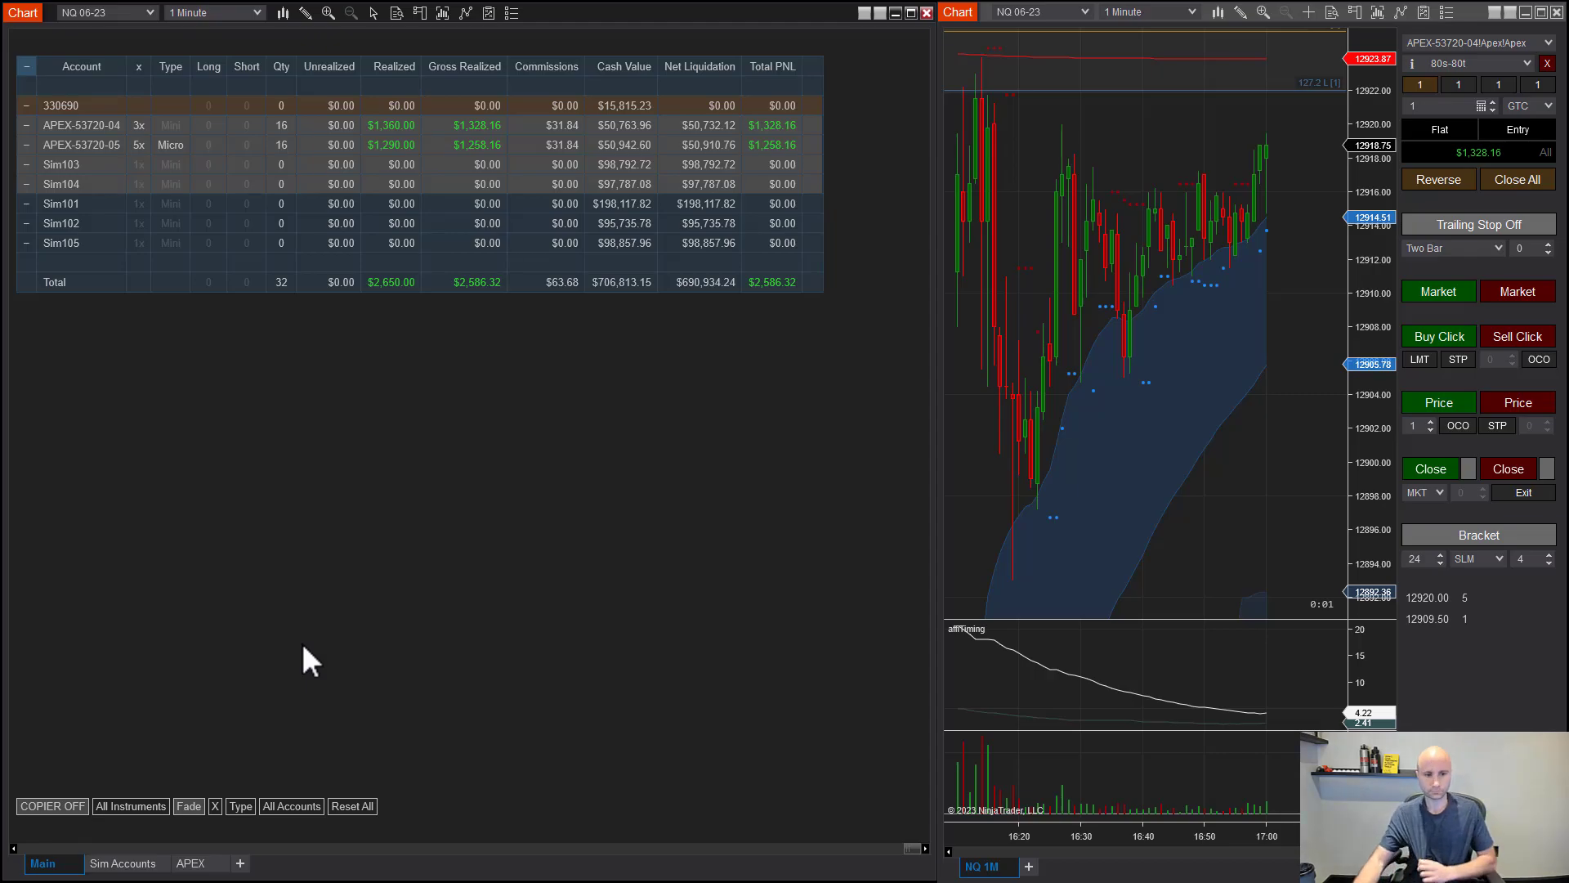
Step: Cycle through the Main, Sim Accounts and APEX views, finishing on the APEX tab
click(127, 865)
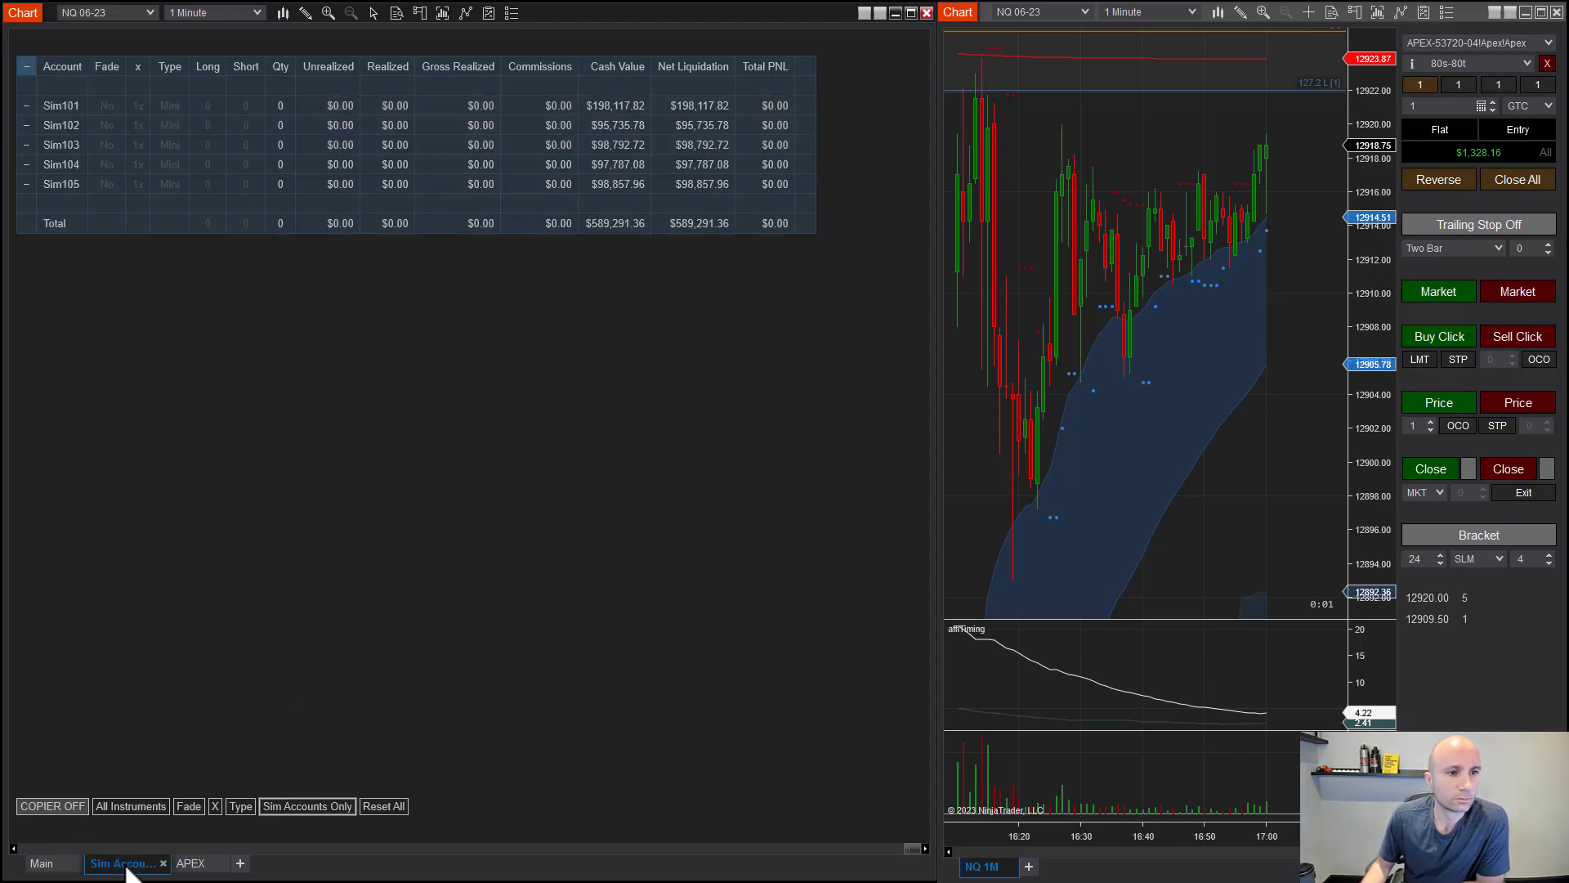
click(196, 866)
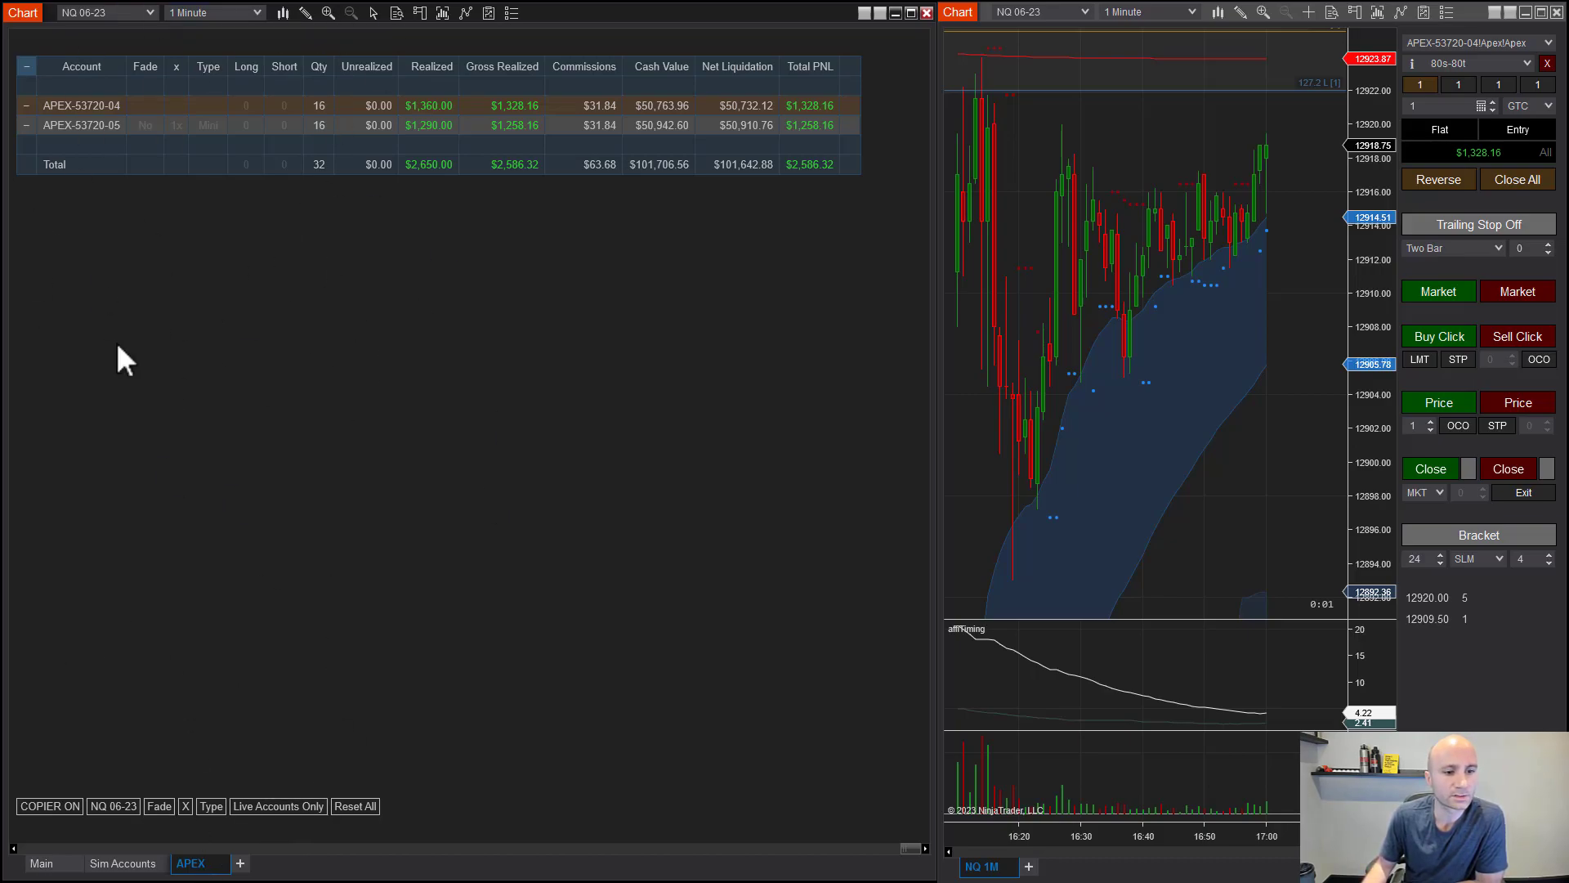
click(42, 864)
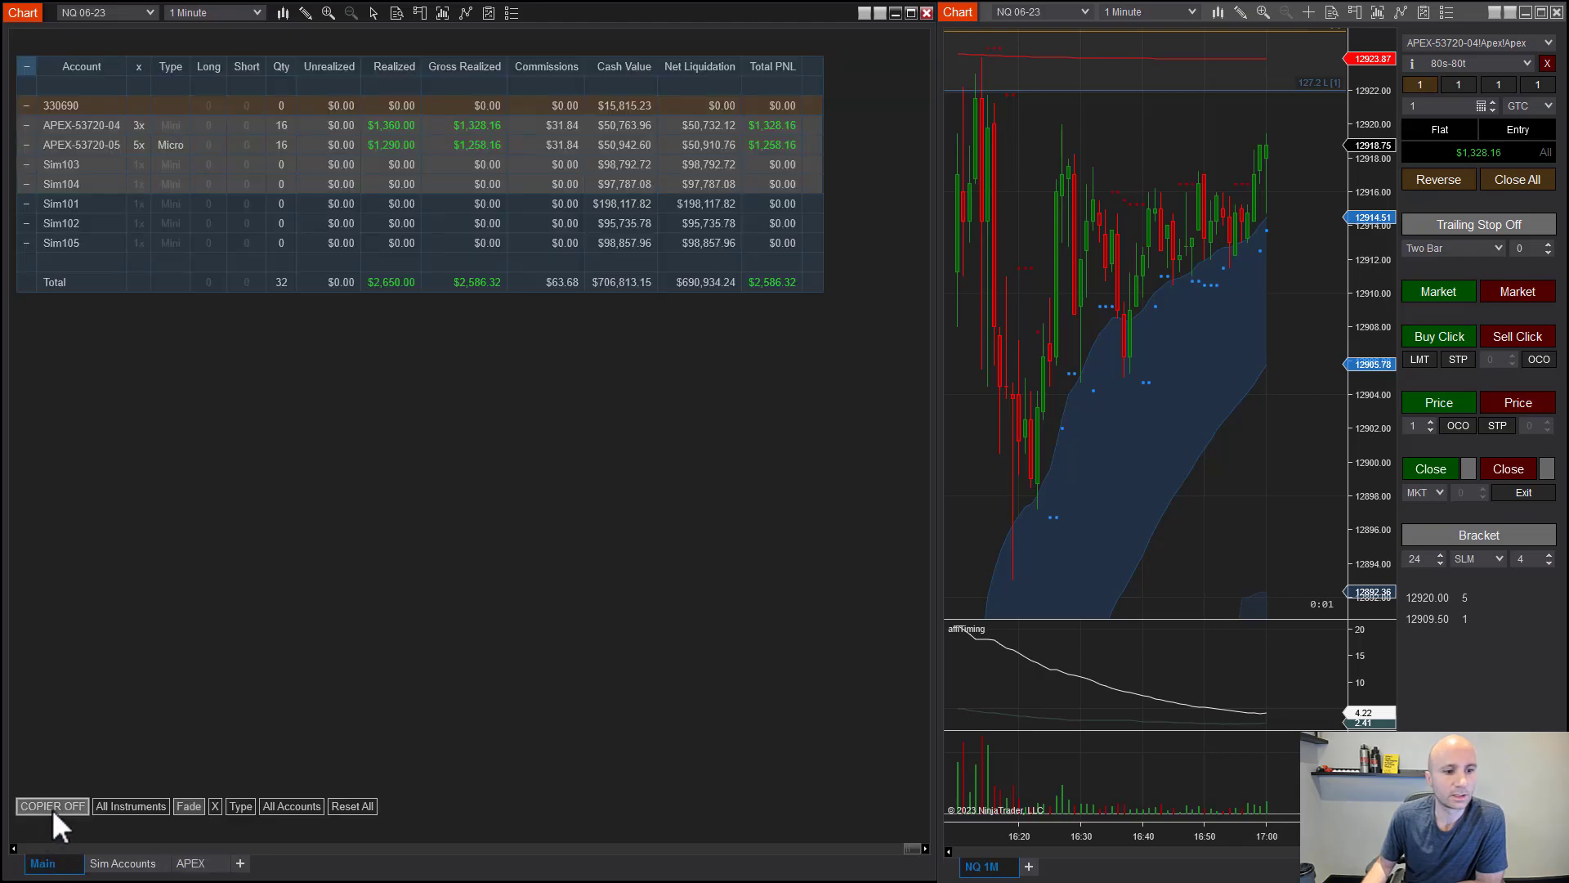
click(135, 865)
click(194, 864)
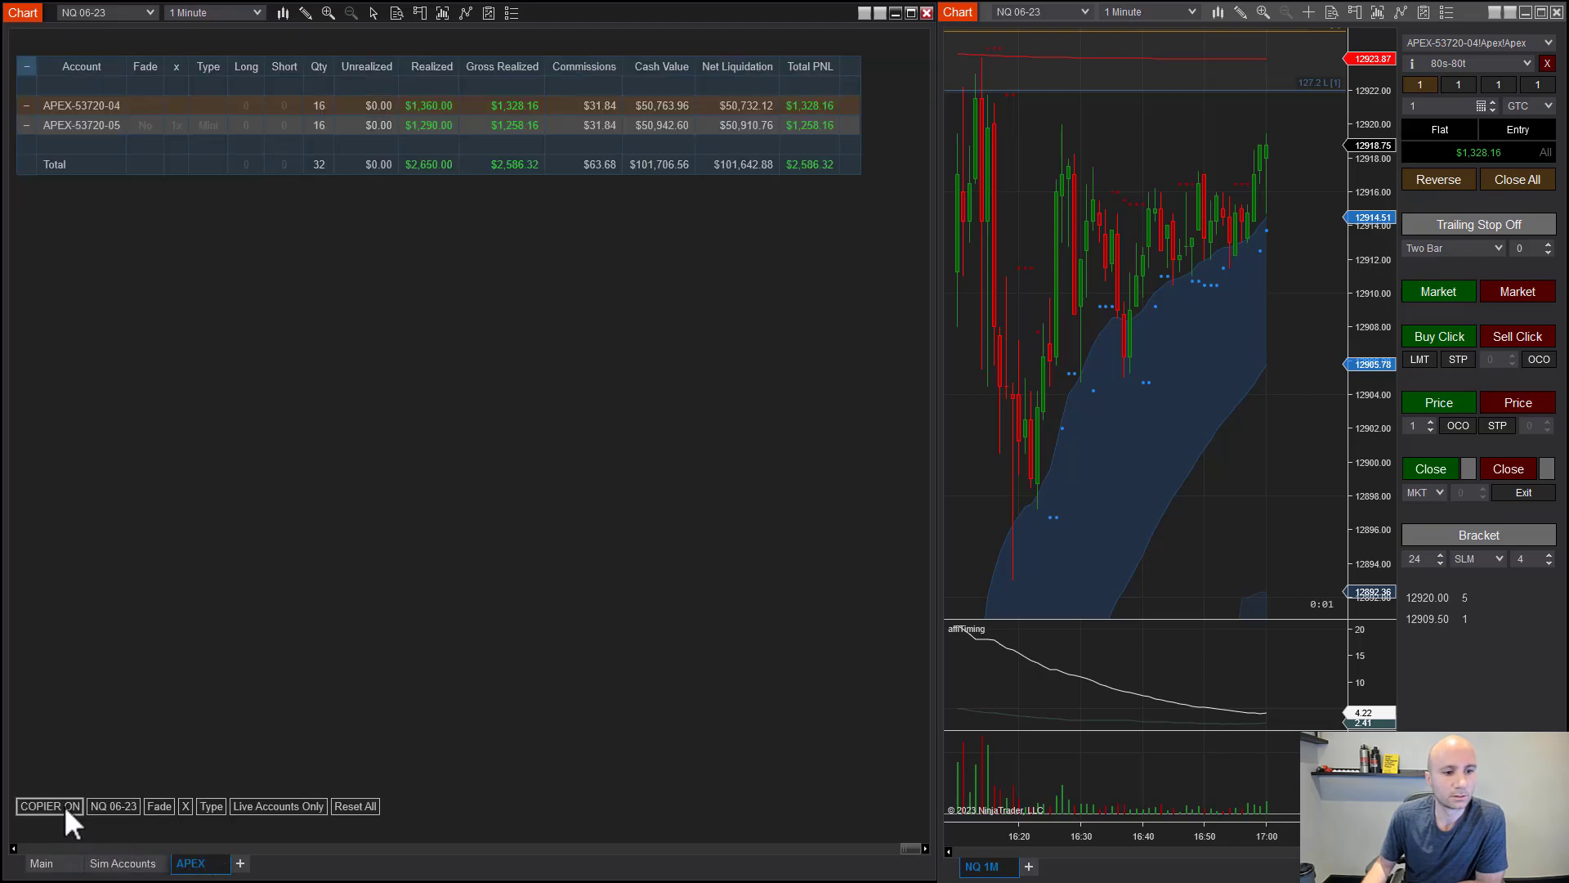
click(62, 864)
click(131, 865)
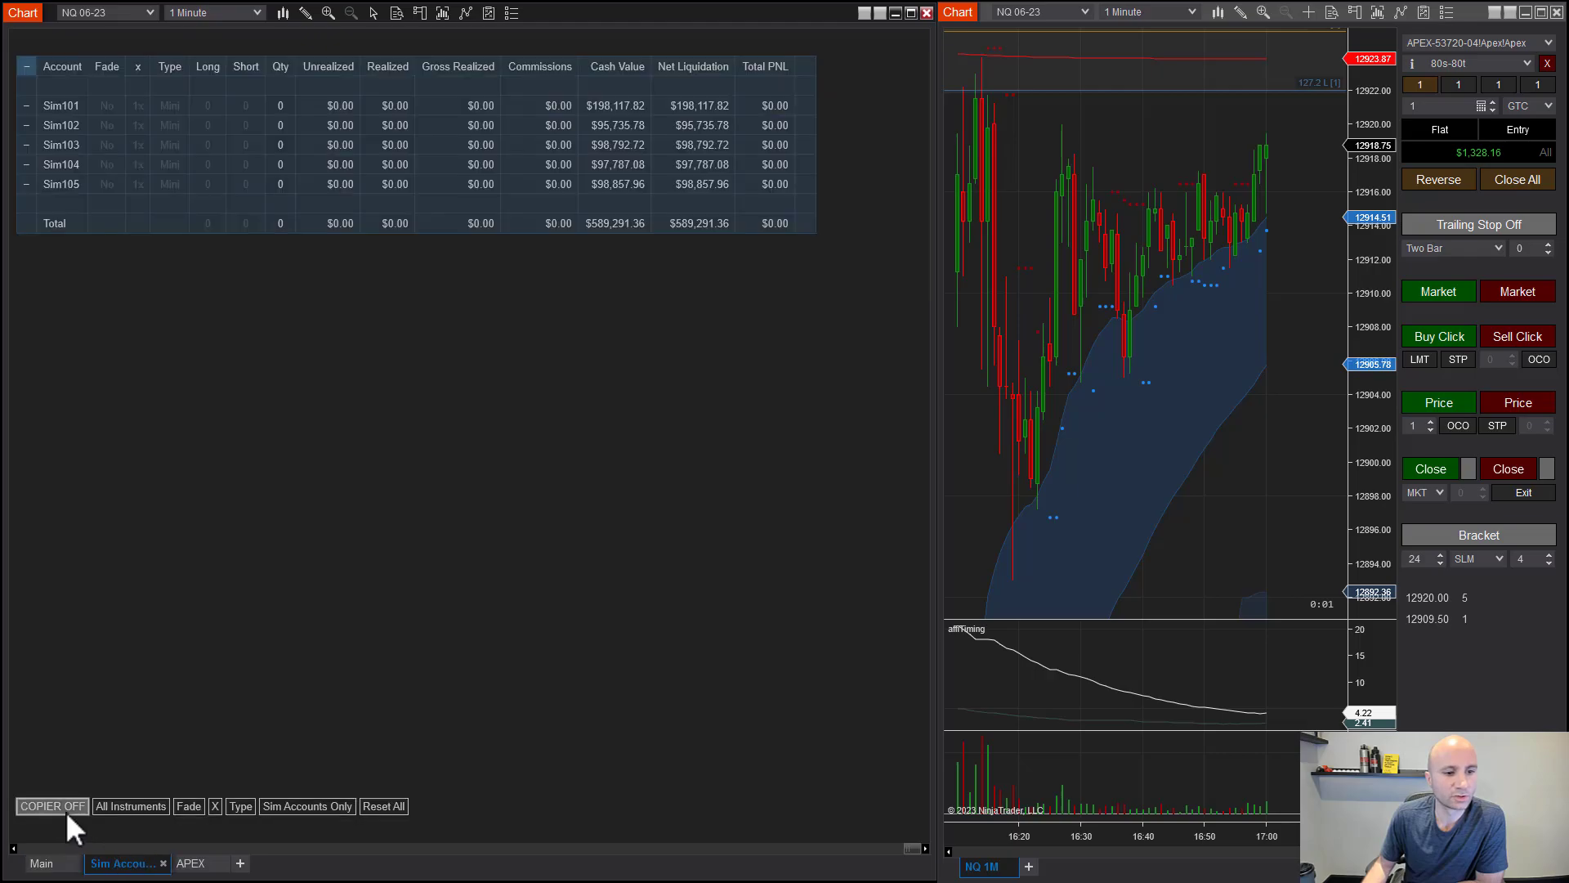
click(193, 864)
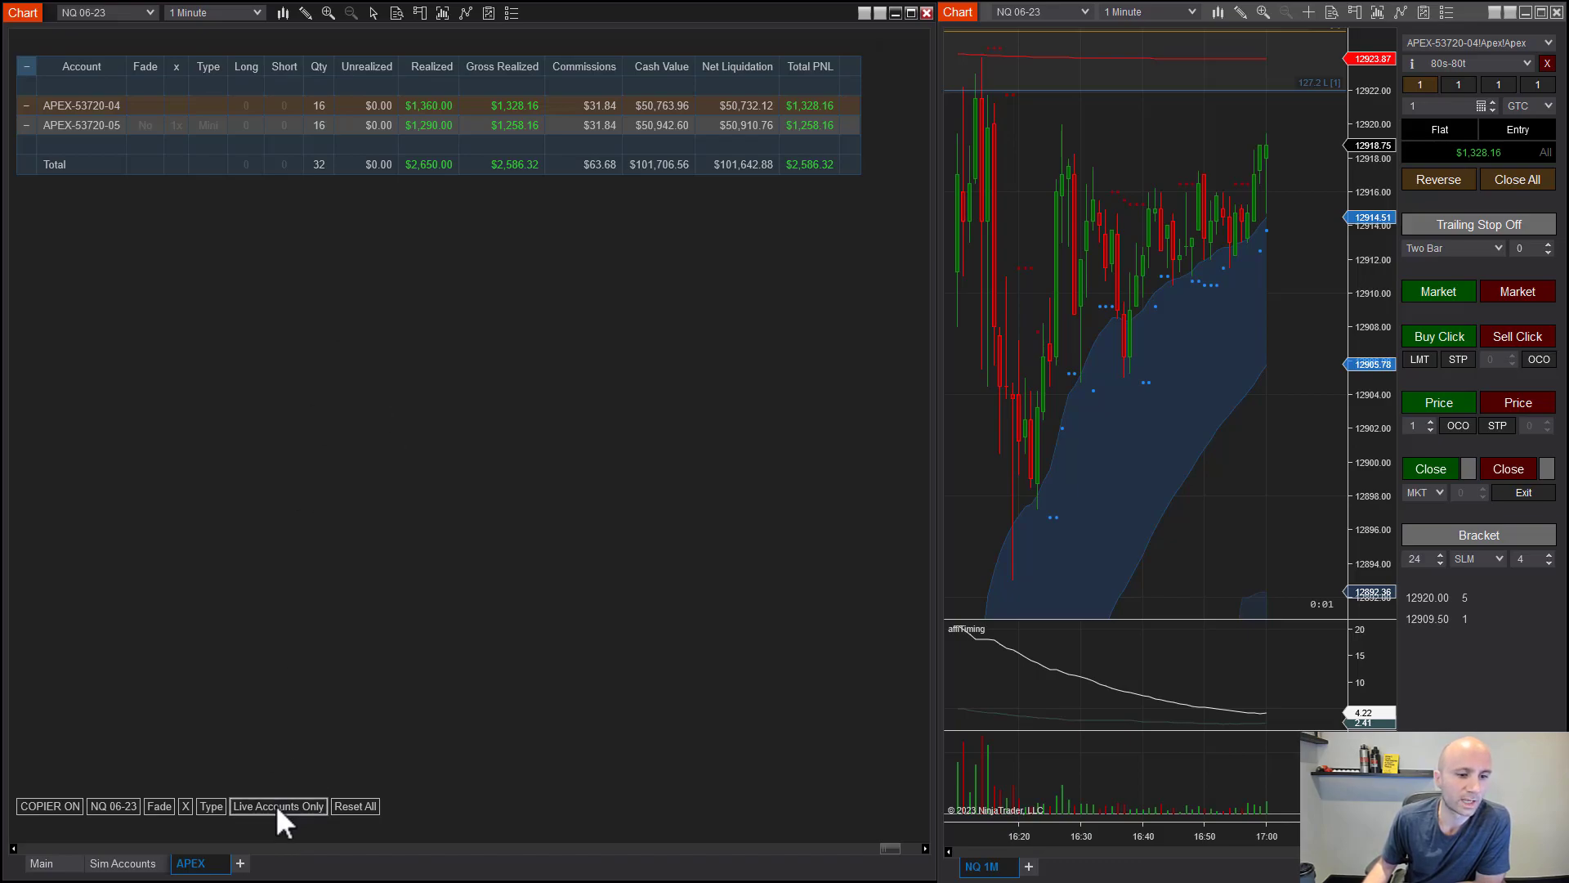
click(123, 866)
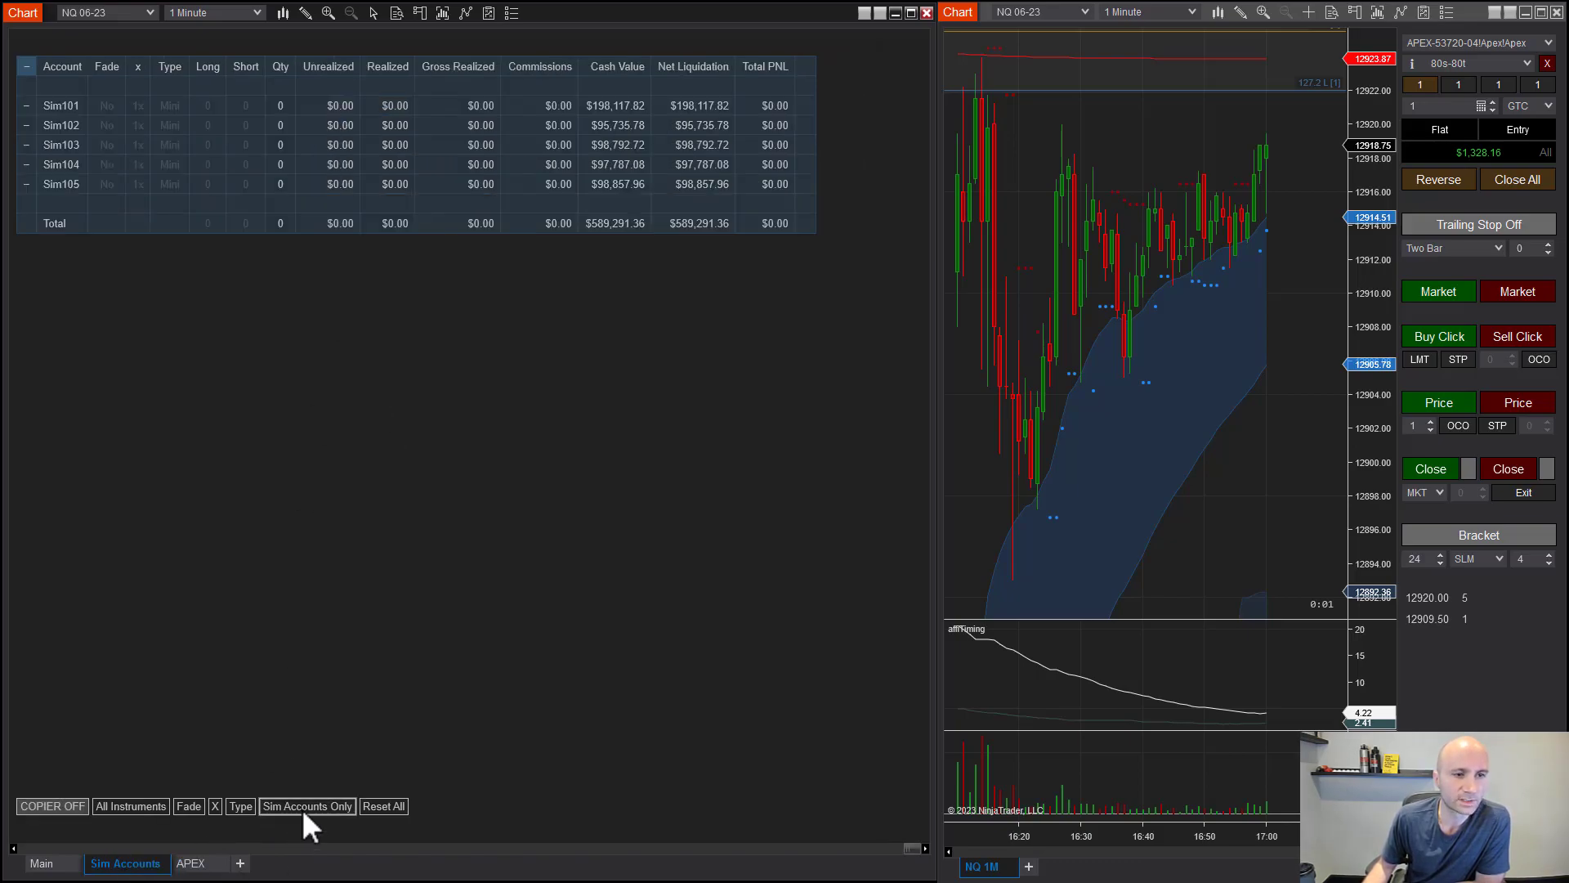
click(205, 864)
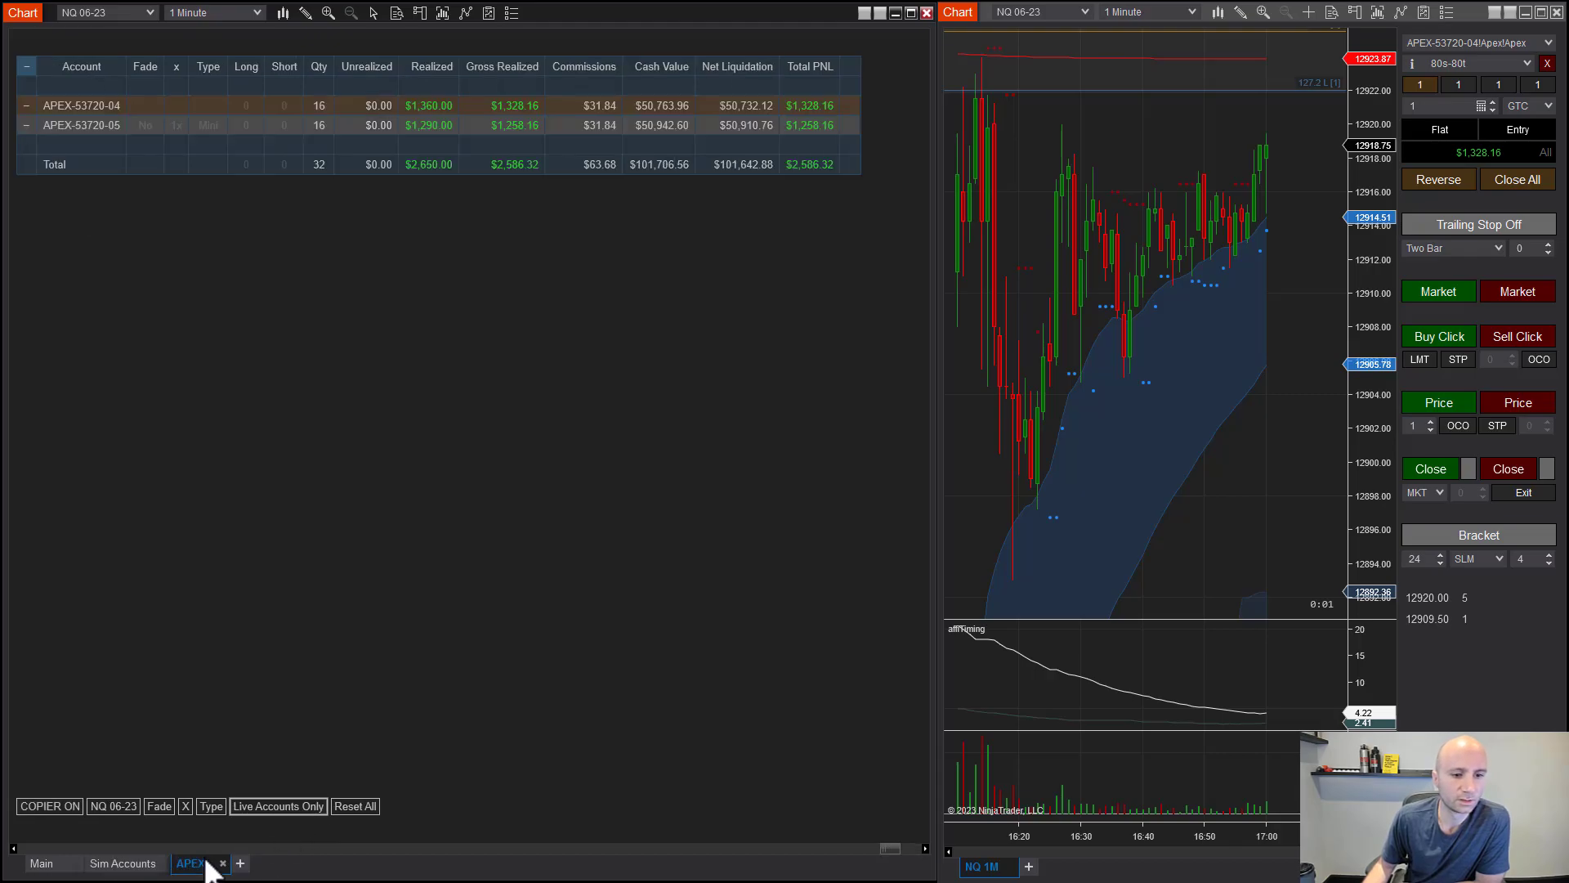
Step: Open the TradeCopier indicator's properties from the chart's context menu
right_click(334, 325)
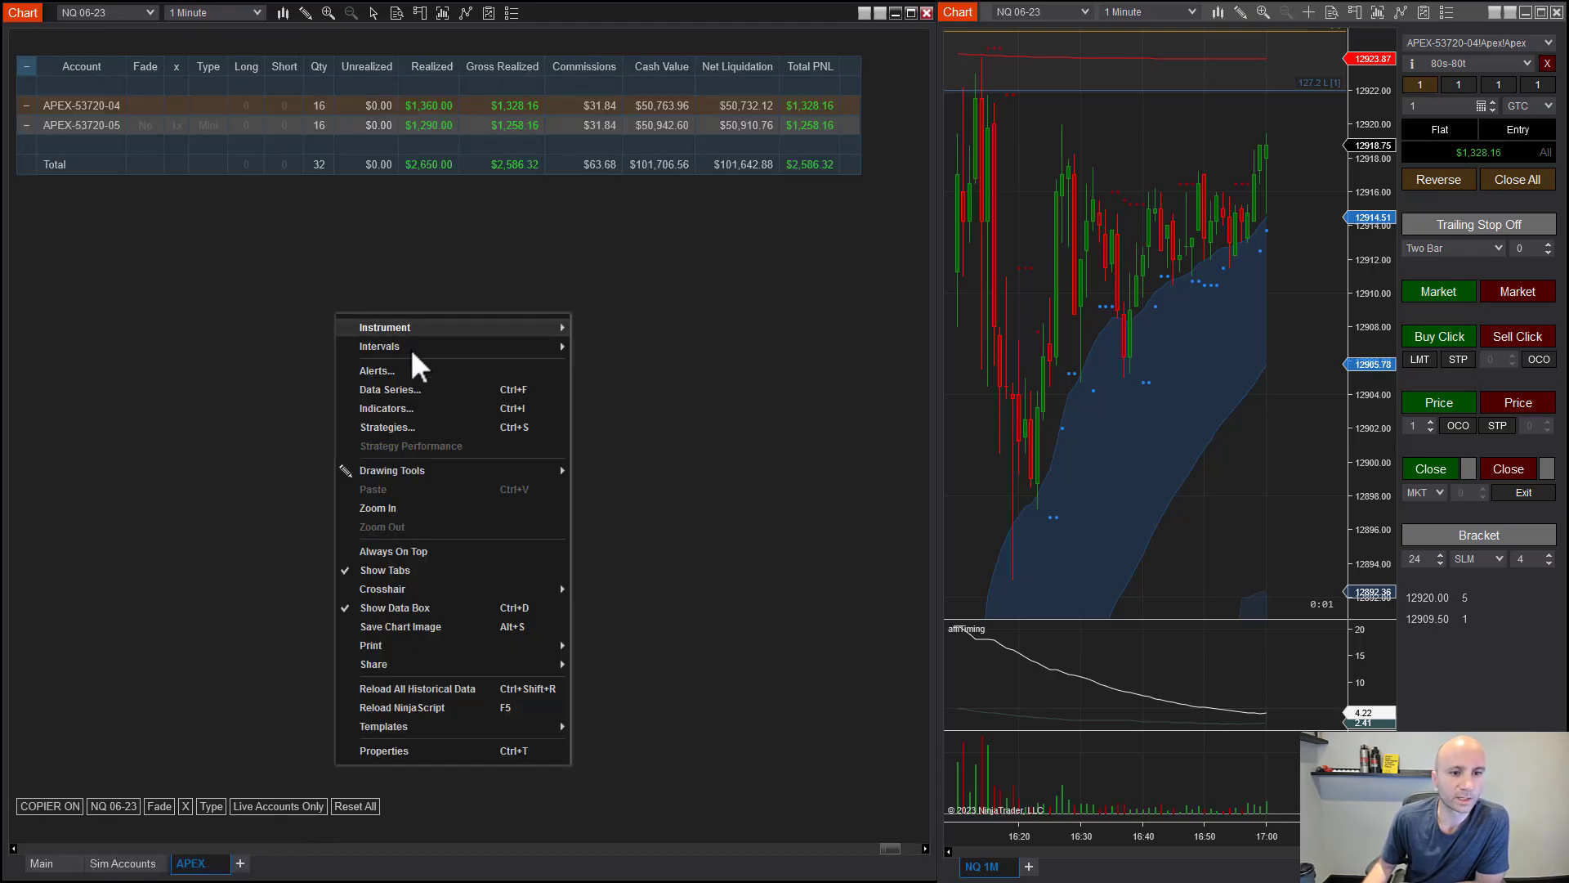
click(419, 407)
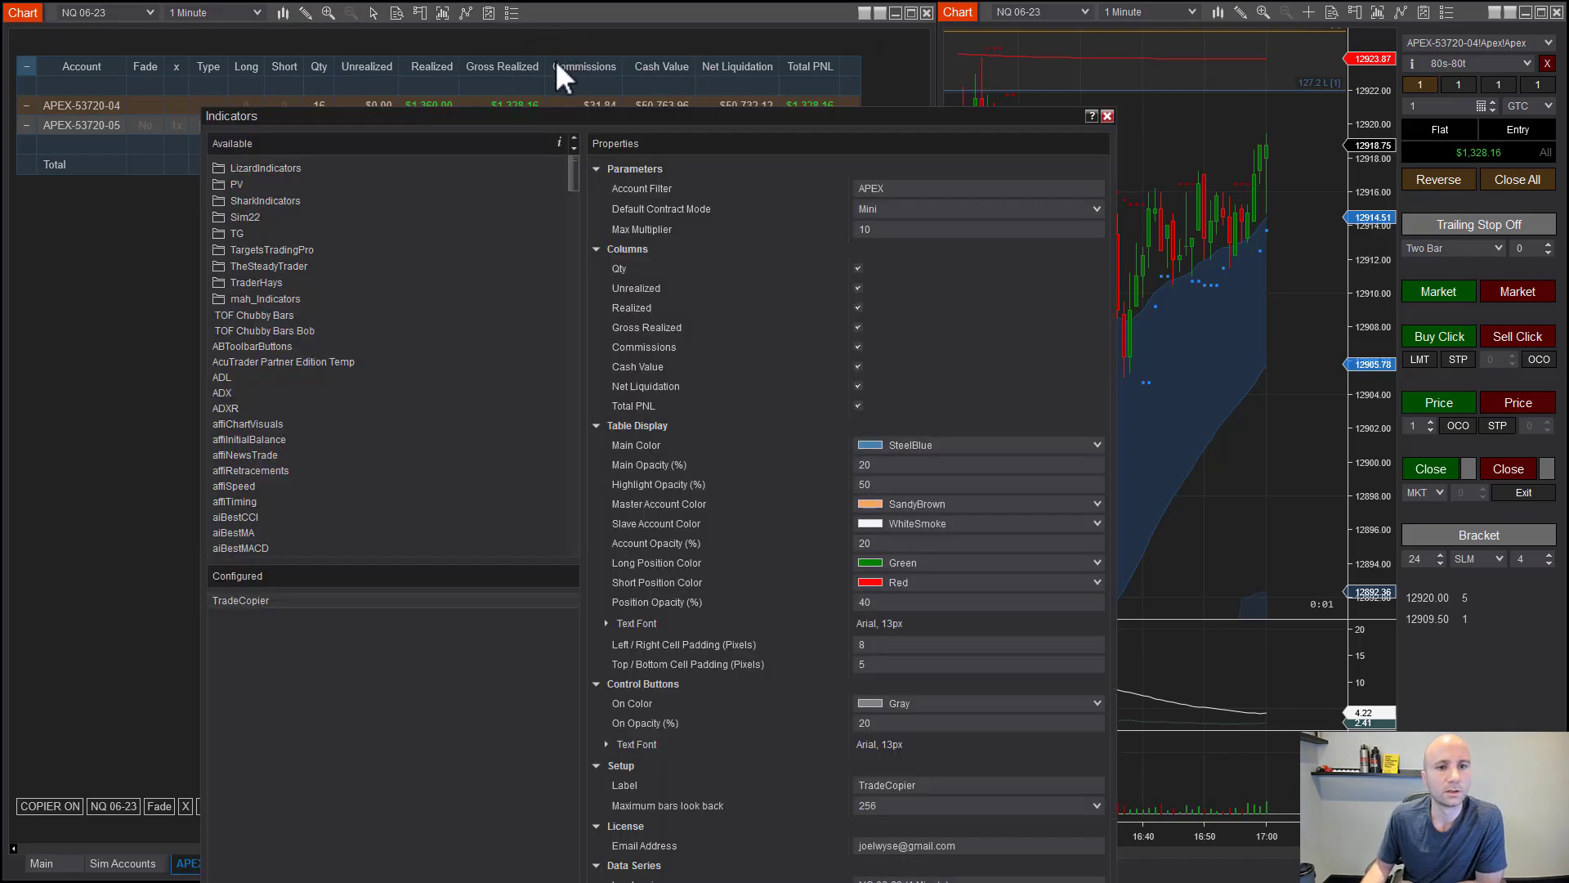
drag(620, 116, 214, 20)
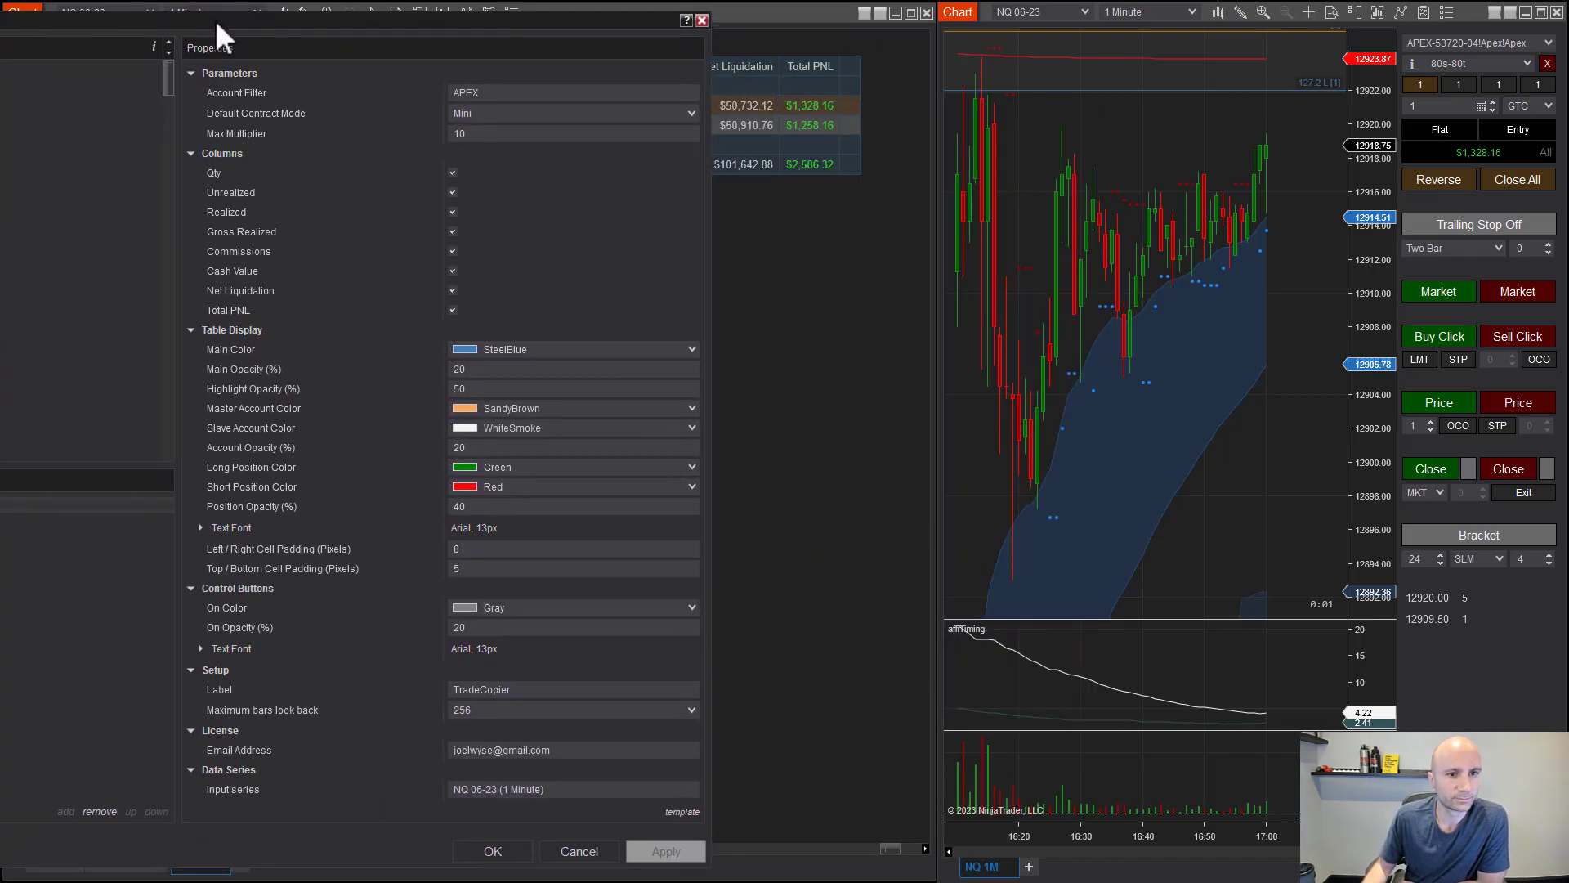
Step: Confirm Account Filter is APEX and set Default Contract Mode to Micro
double_click(497, 94)
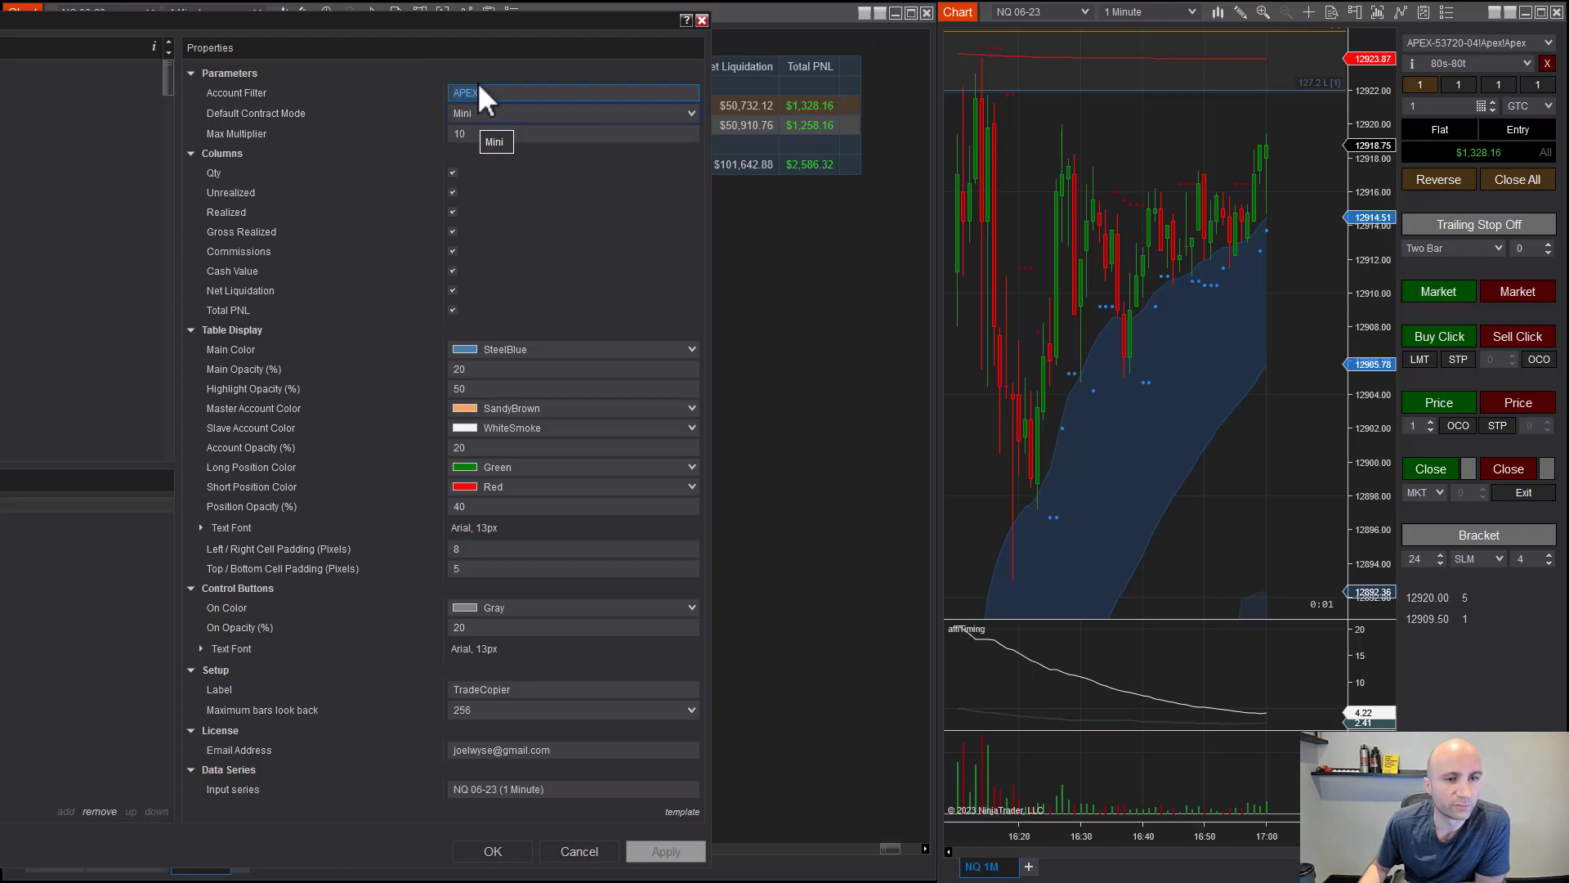
drag(469, 23, 501, 203)
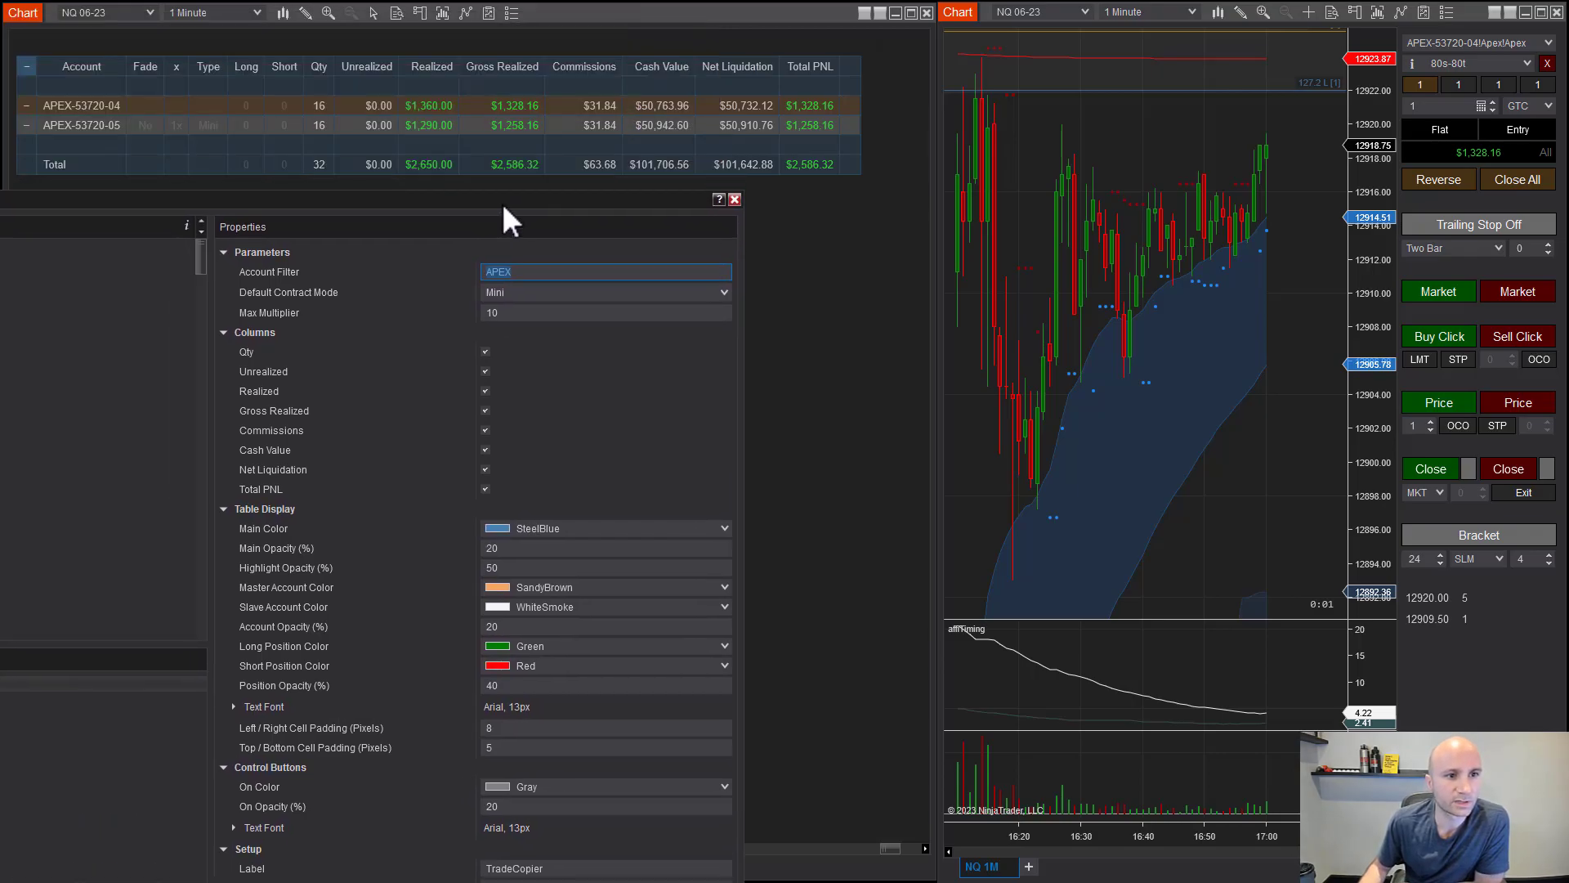
click(539, 293)
click(533, 322)
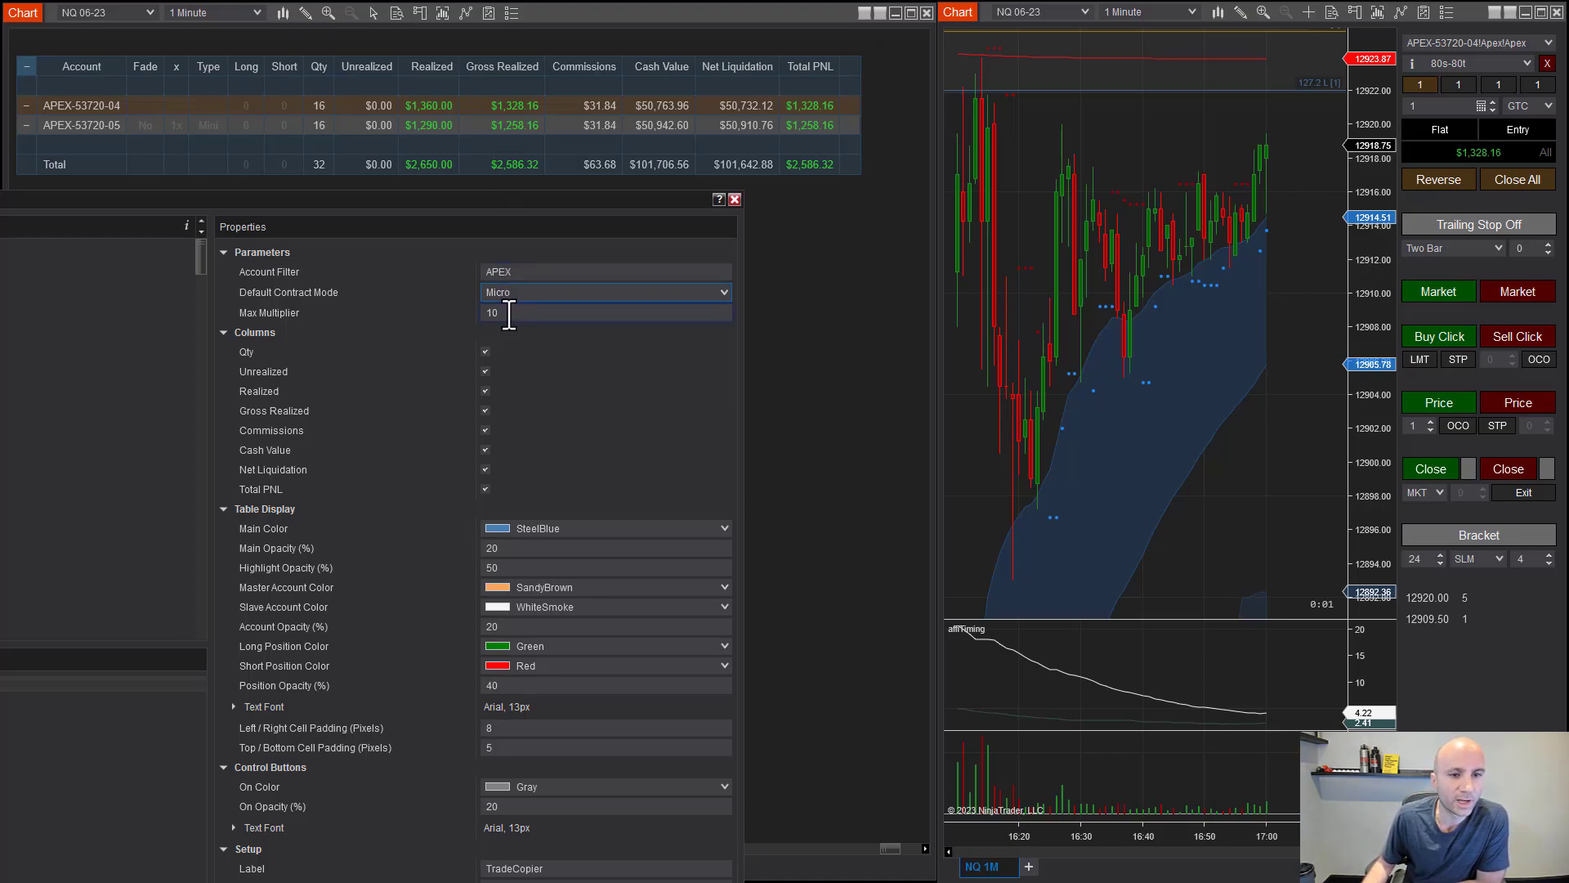
Step: Set the TradeCopier's Max Multiplier to 20
click(508, 314)
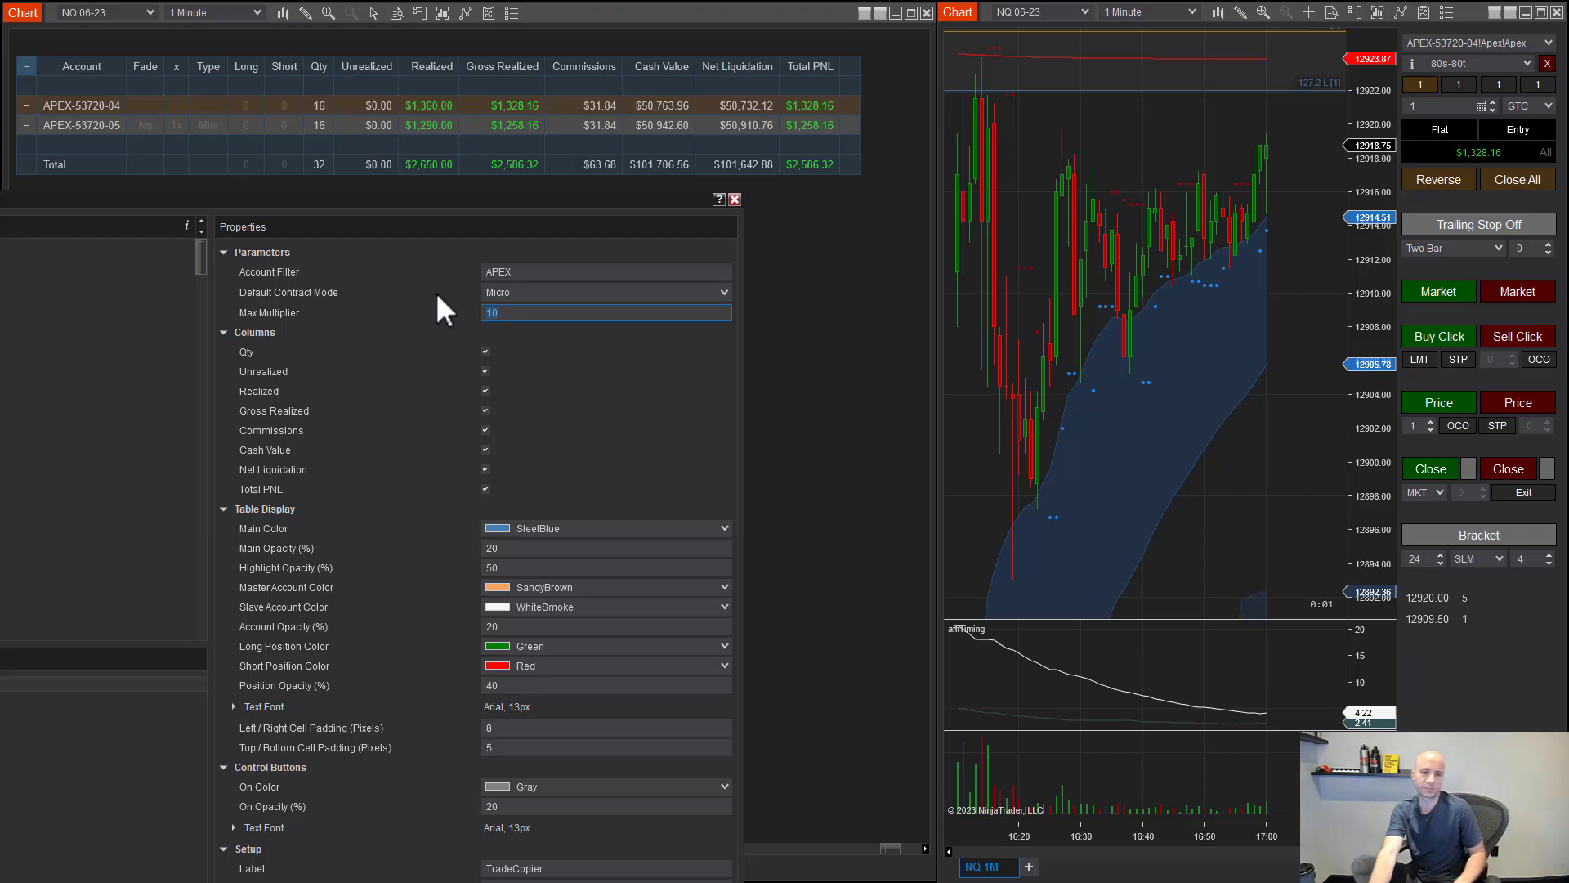
text(20)
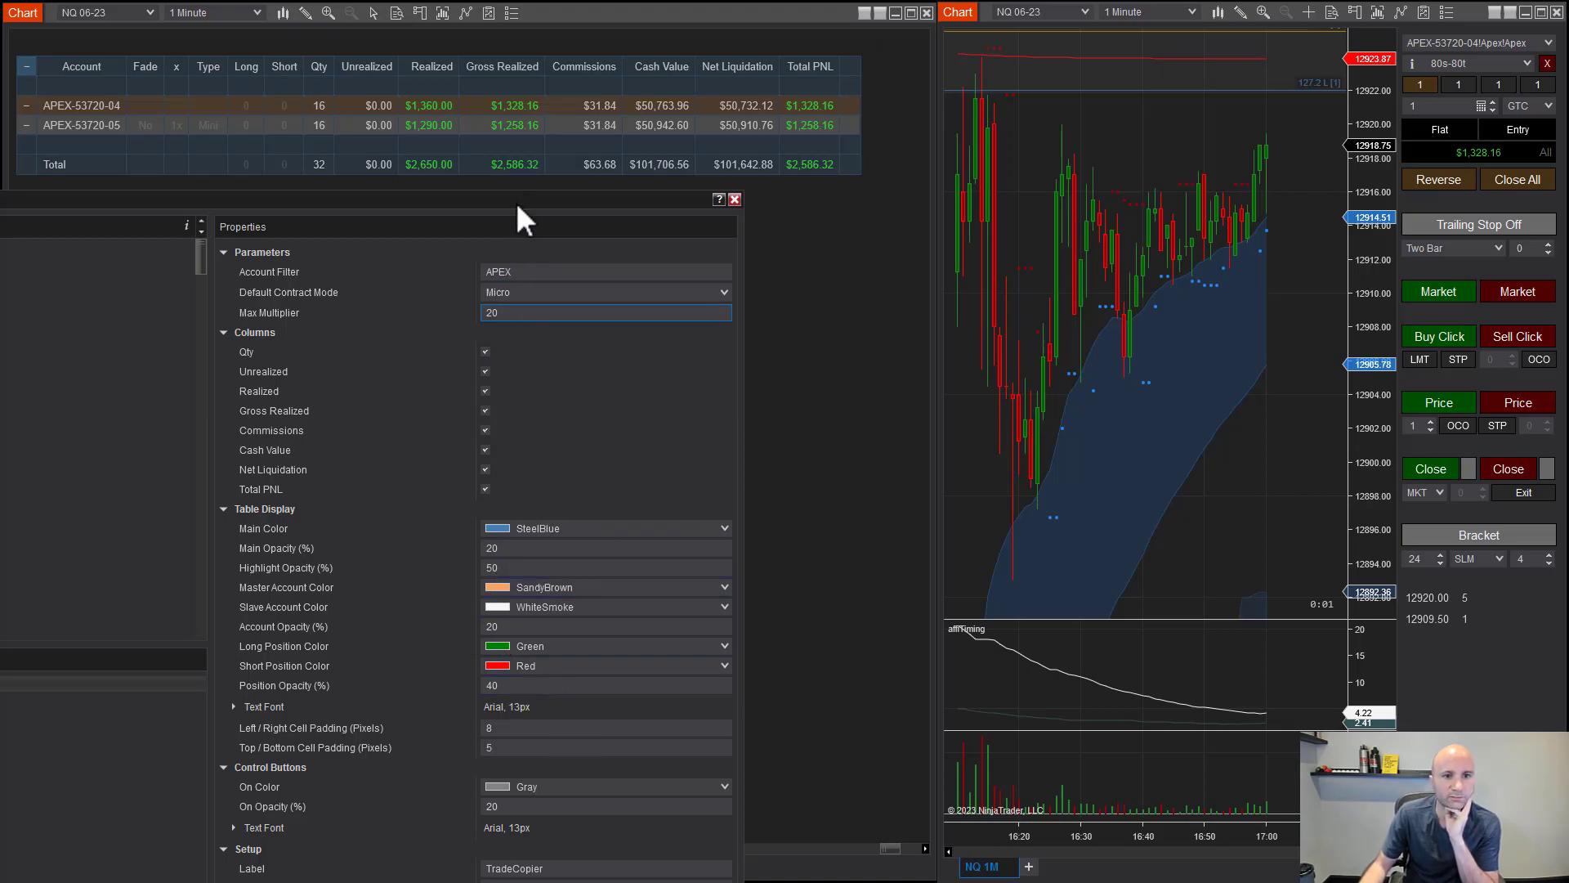
drag(518, 206, 614, 11)
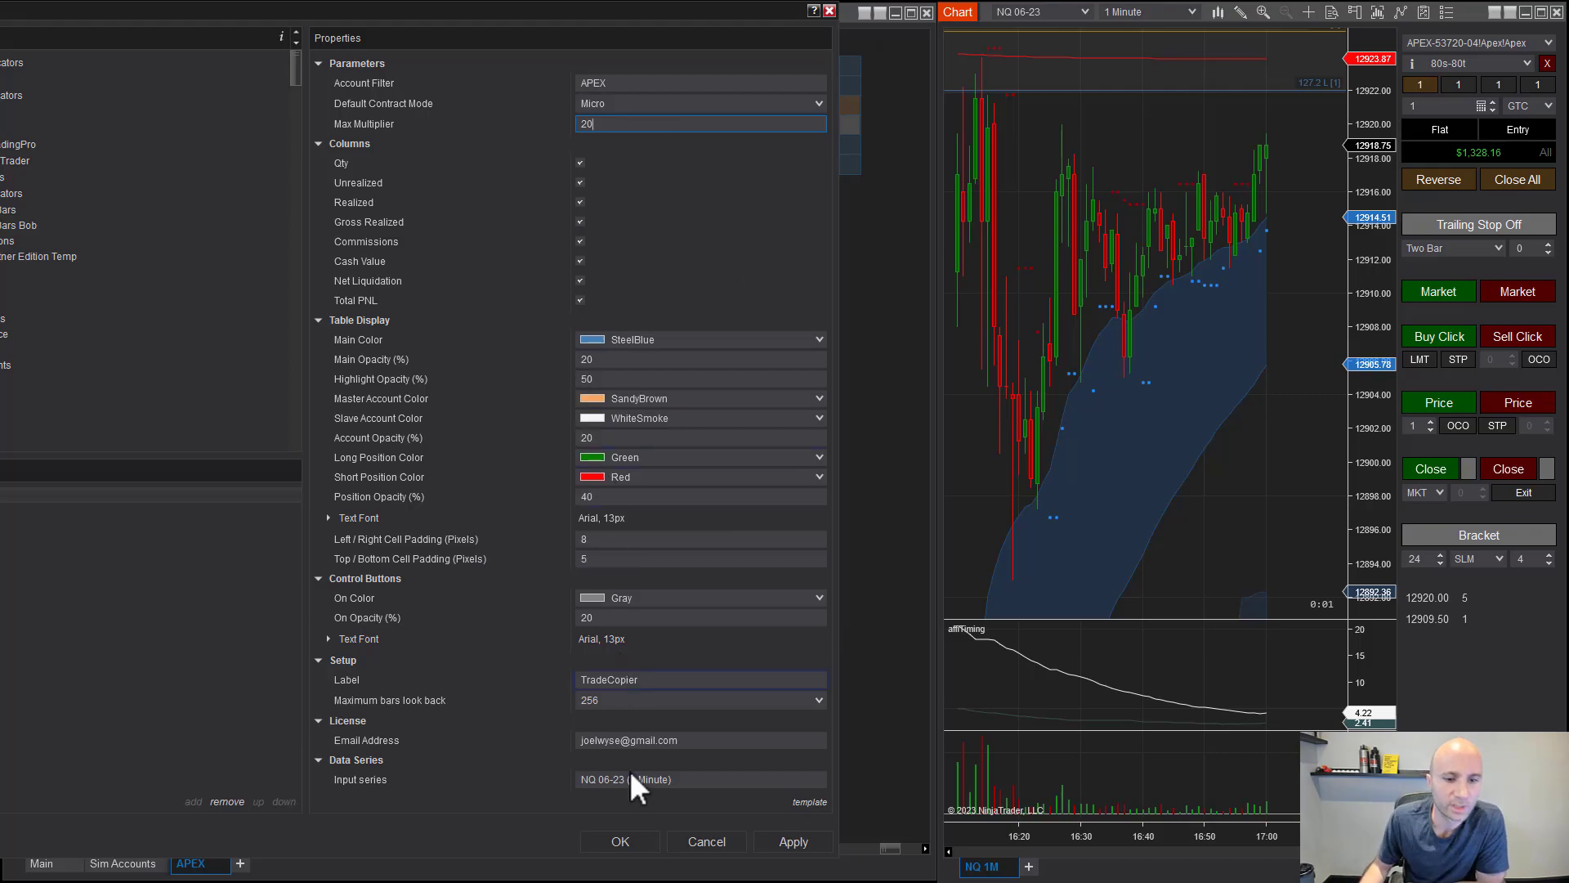
Step: Apply the TradeCopier settings with OK so the copier table reloads
click(630, 835)
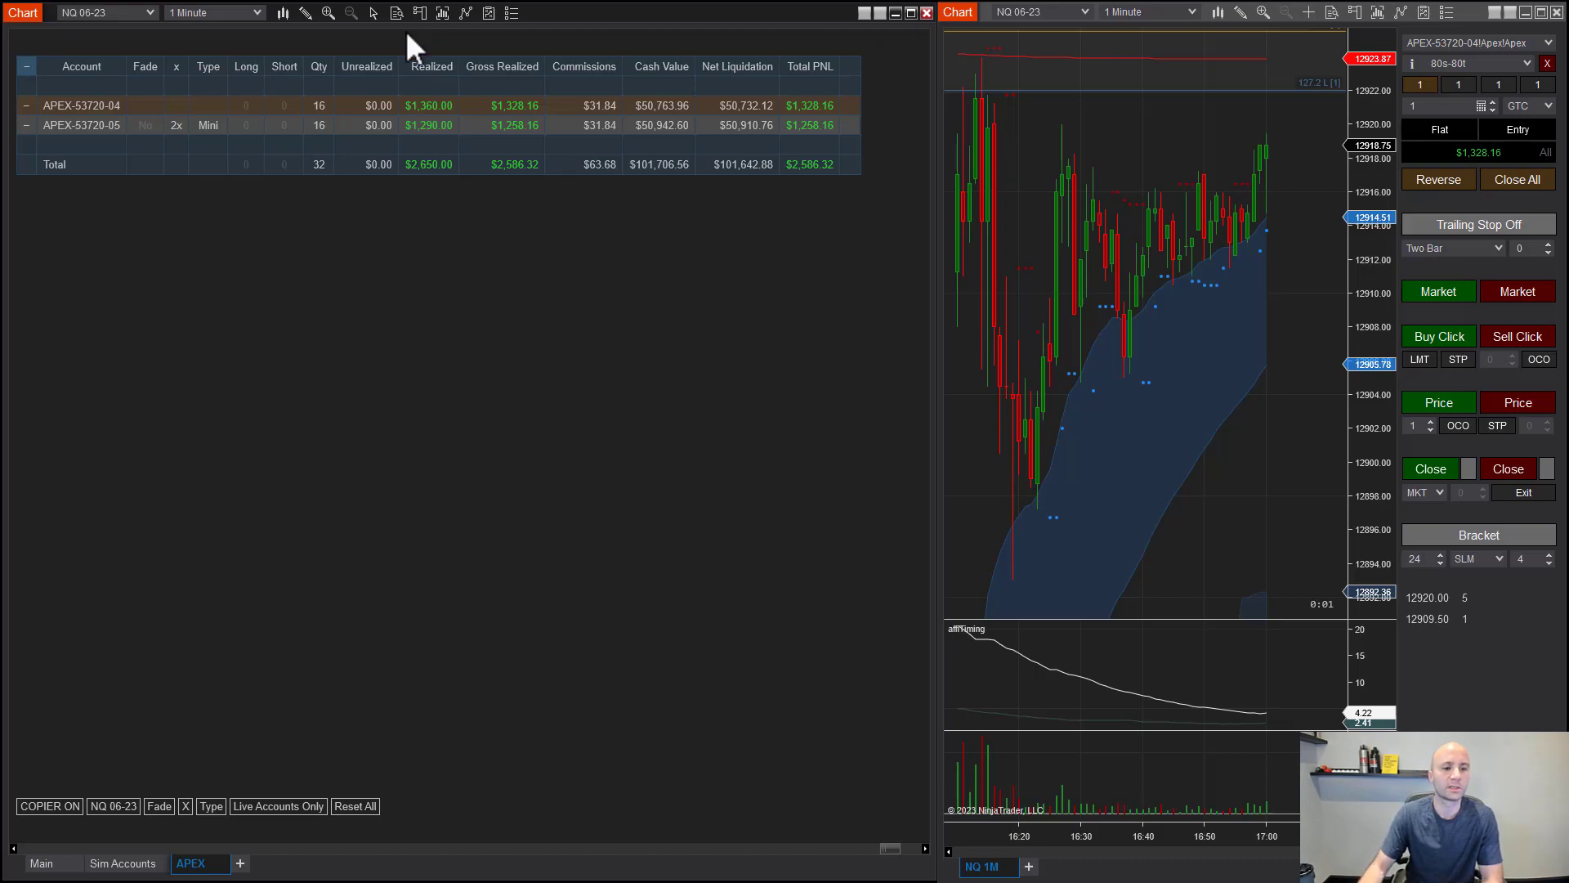
Step: Sort the Main account list by Realized descending so the APEX accounts appear first
click(125, 870)
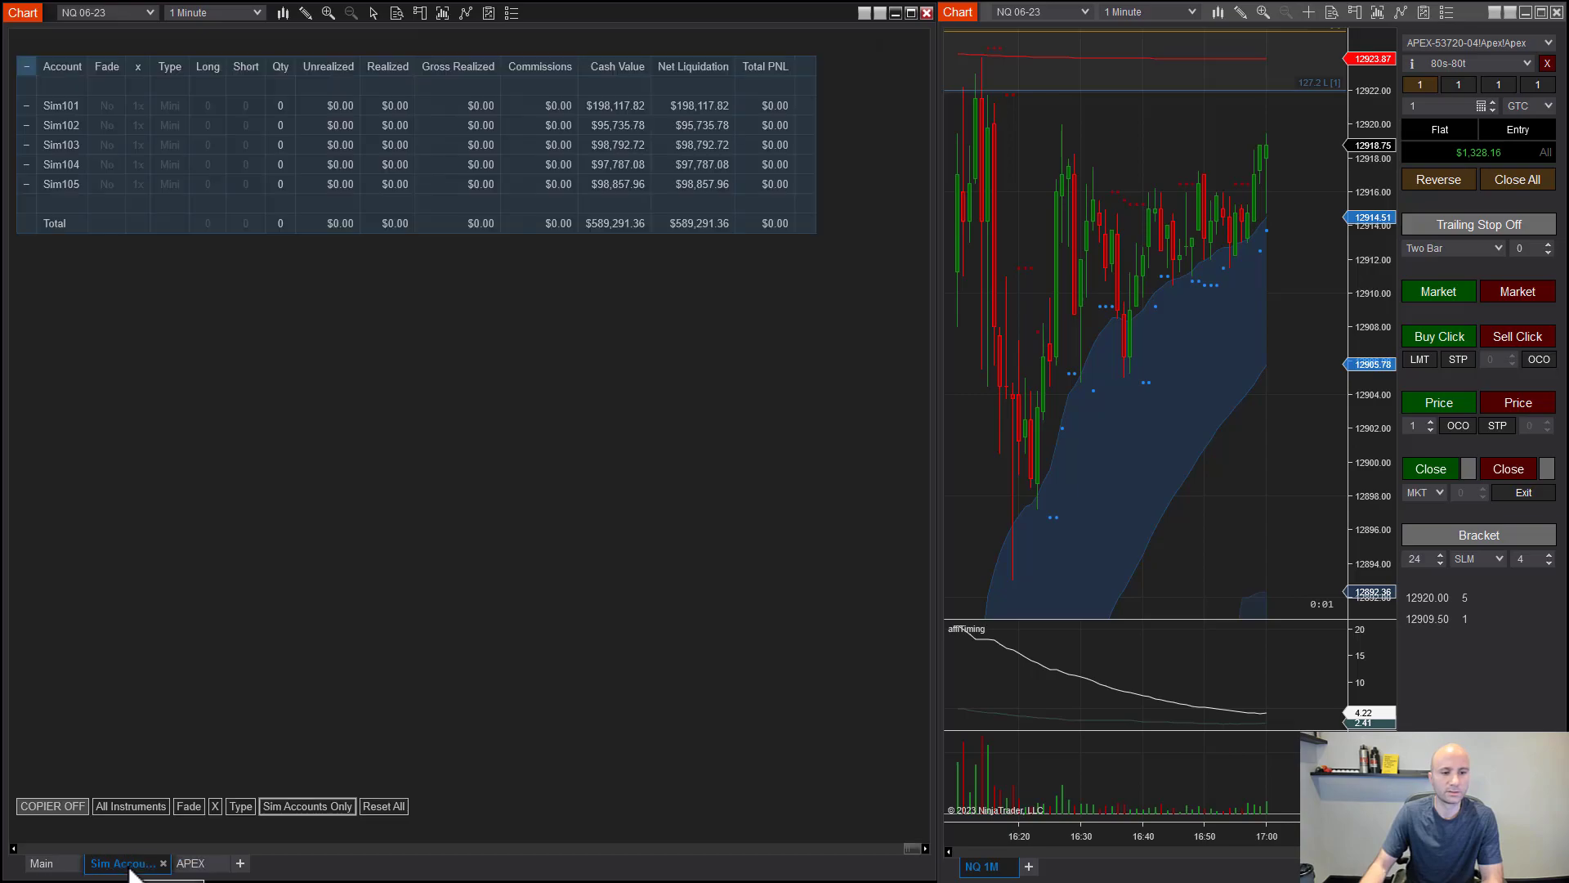
click(43, 863)
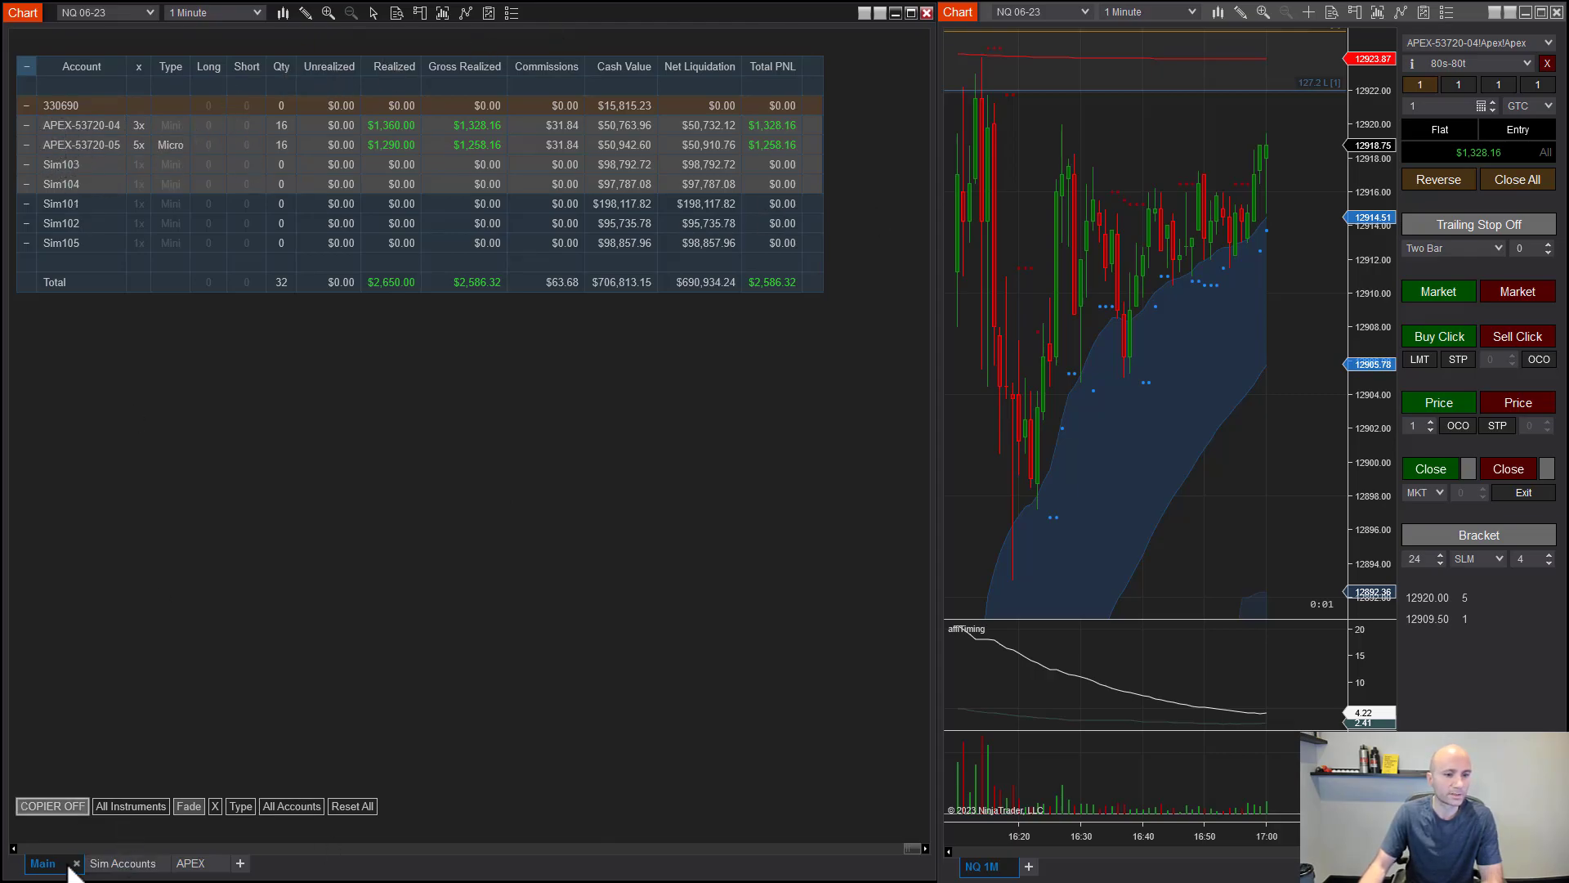
click(400, 61)
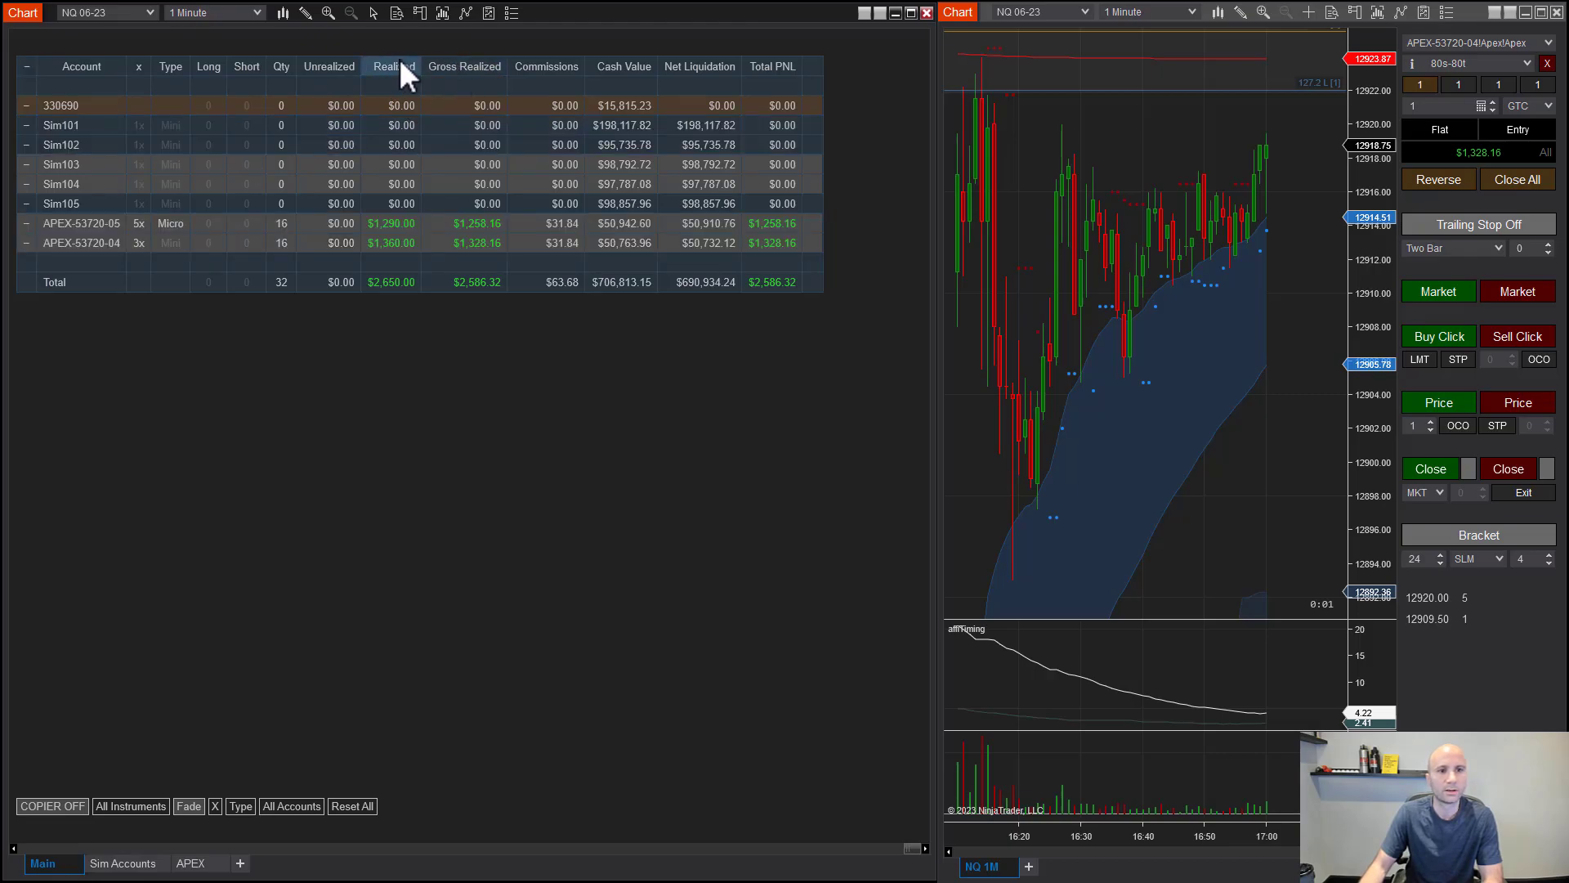
click(403, 71)
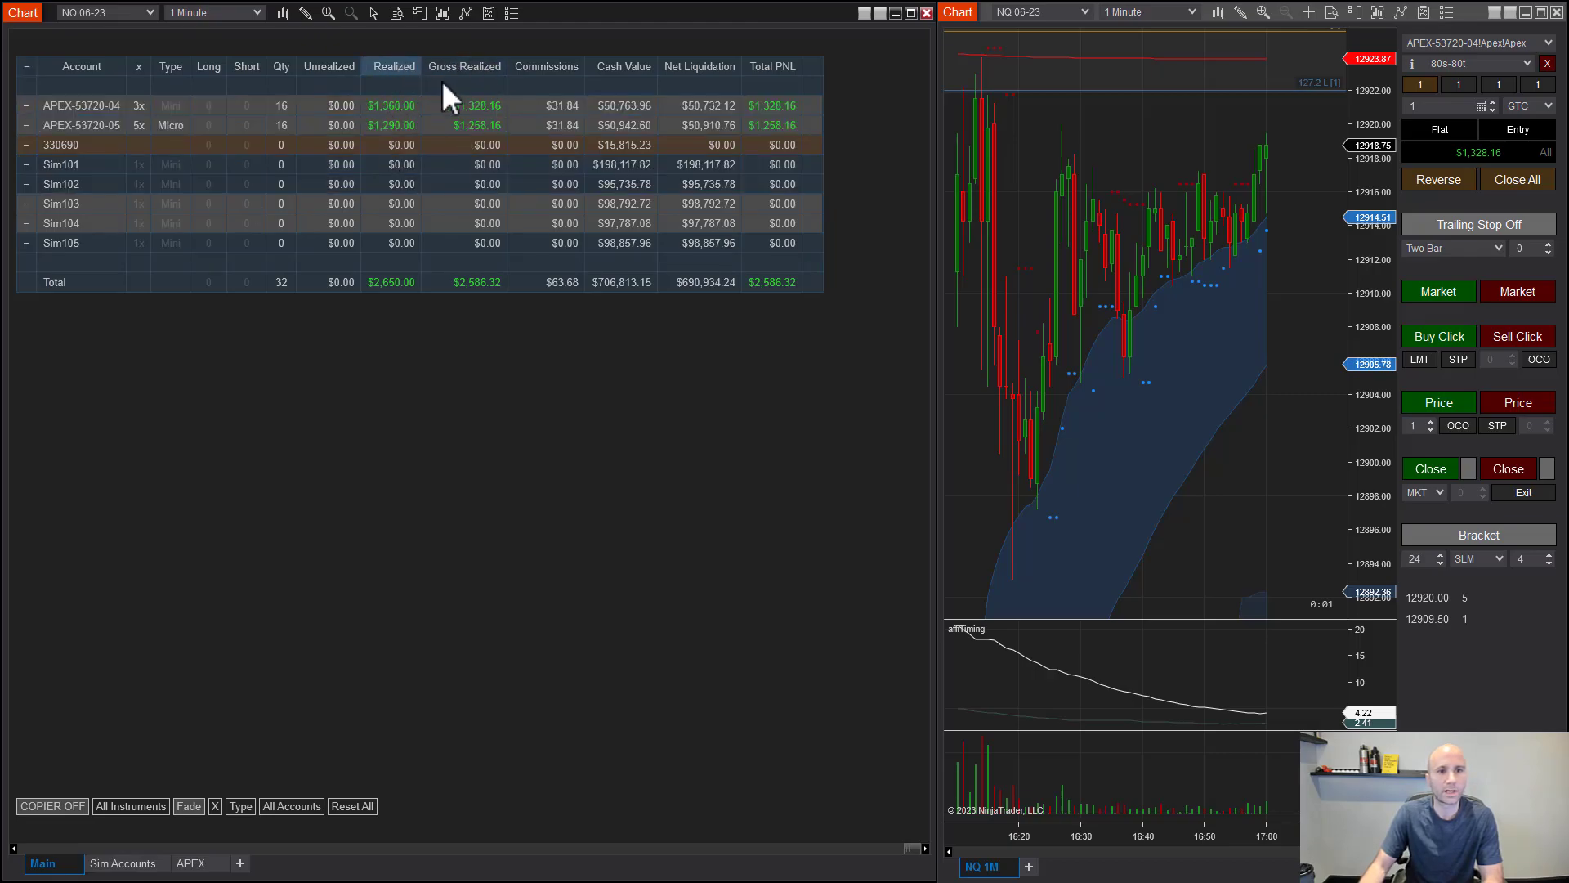
click(708, 67)
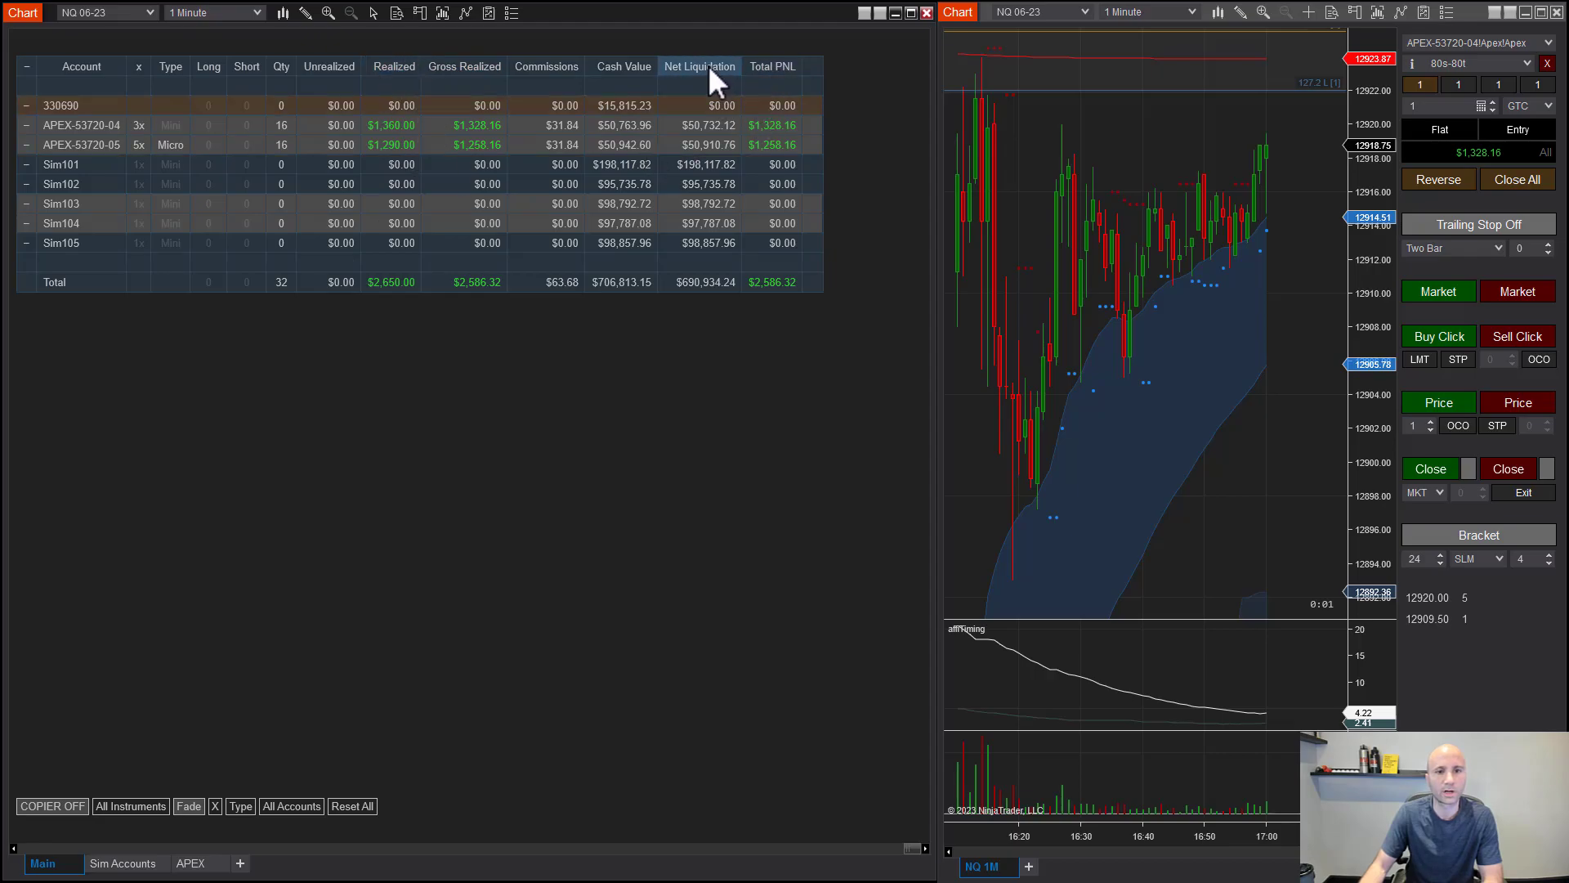
click(552, 69)
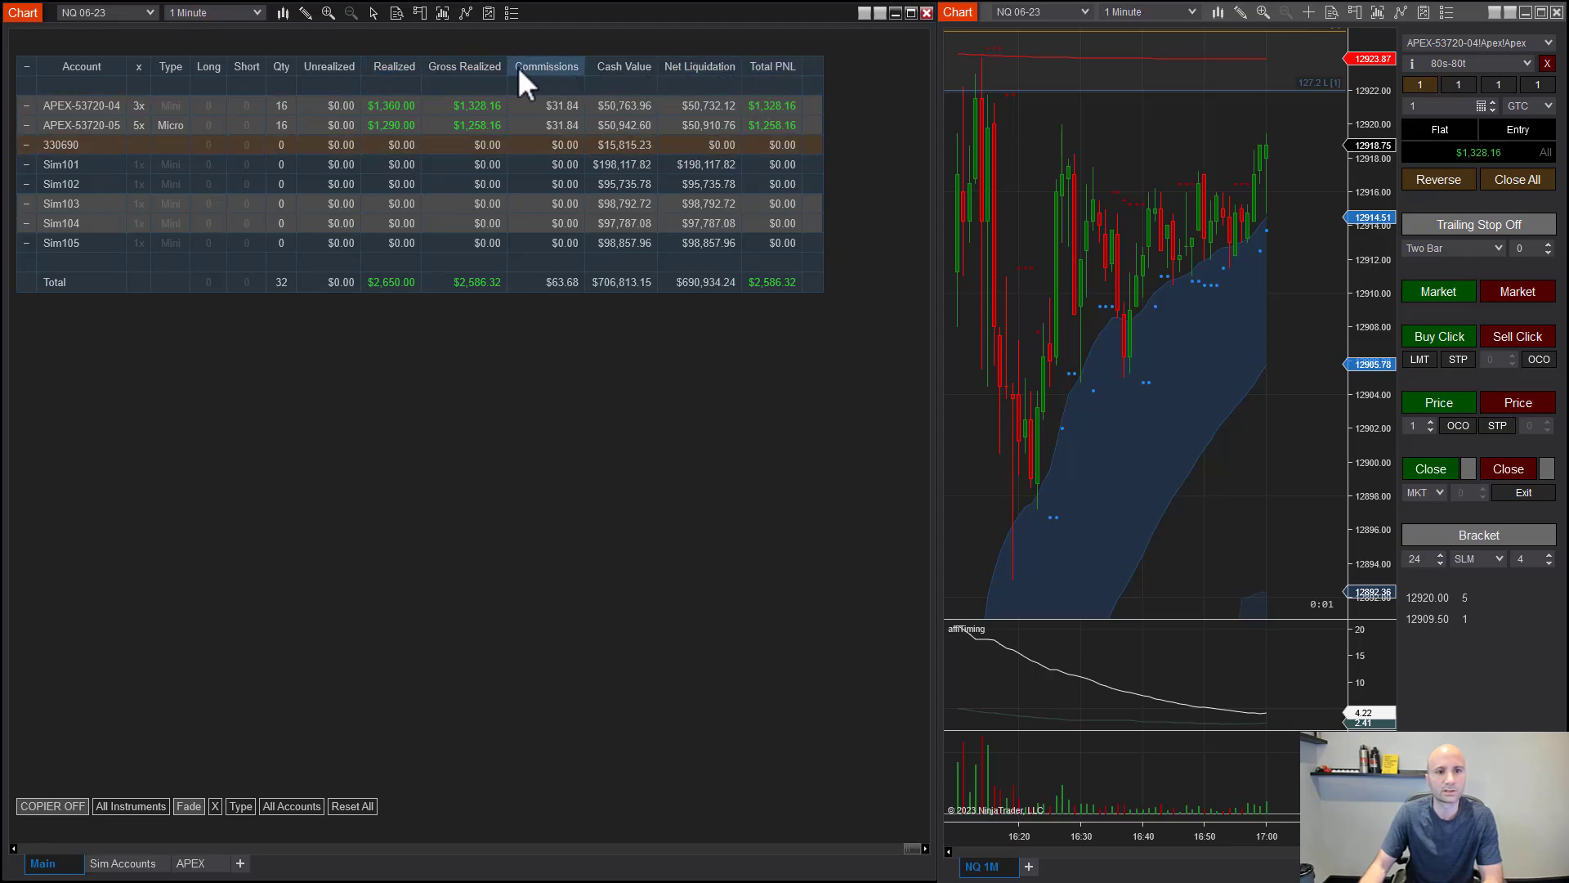
click(467, 62)
click(395, 67)
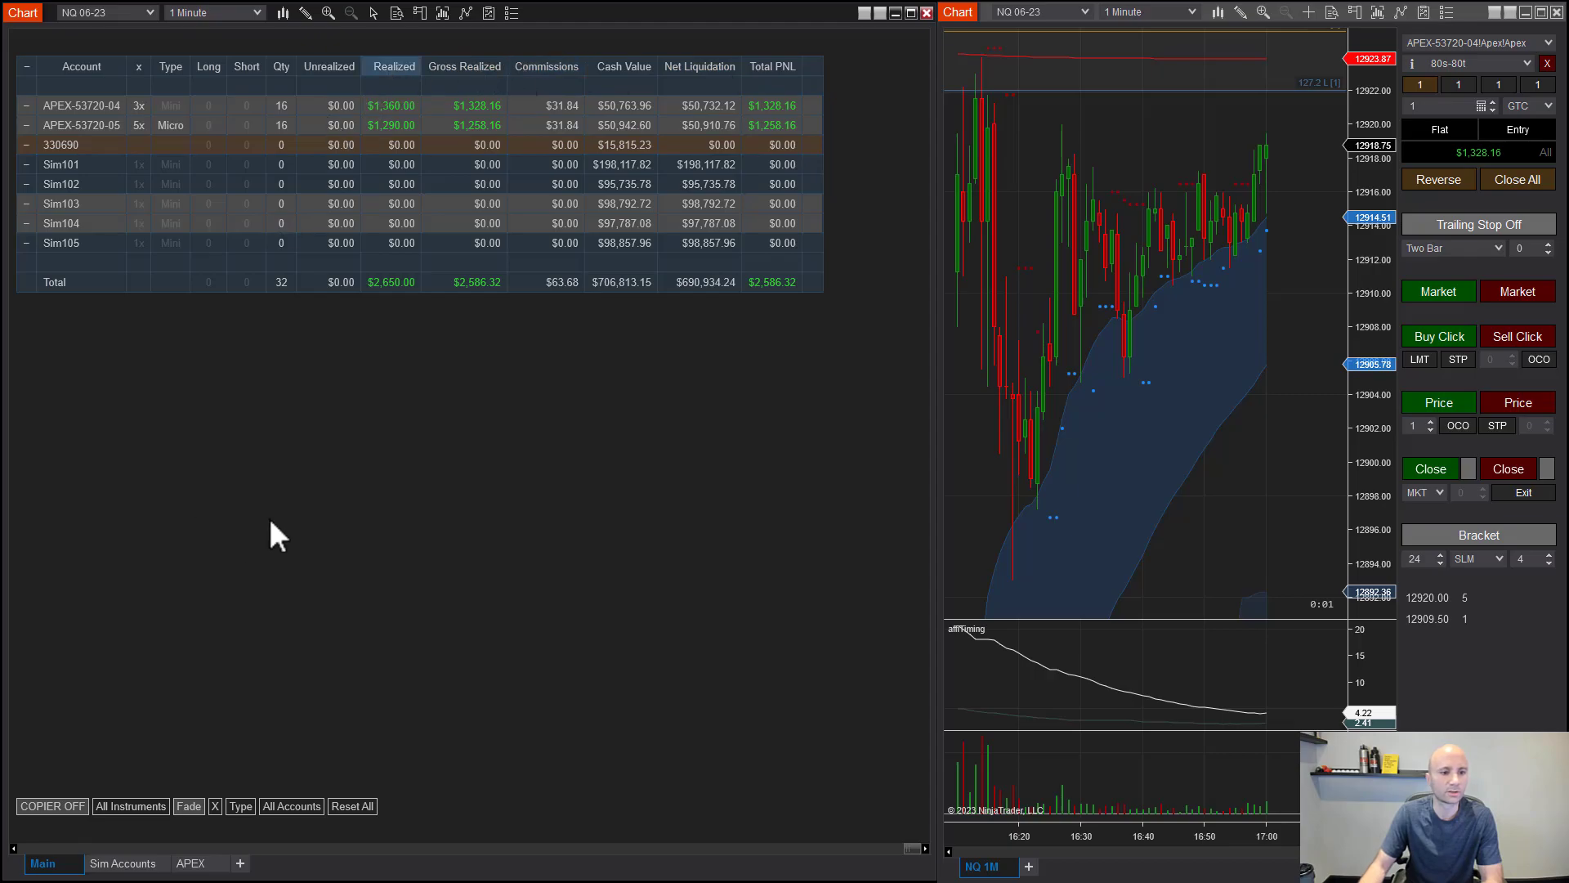
click(42, 863)
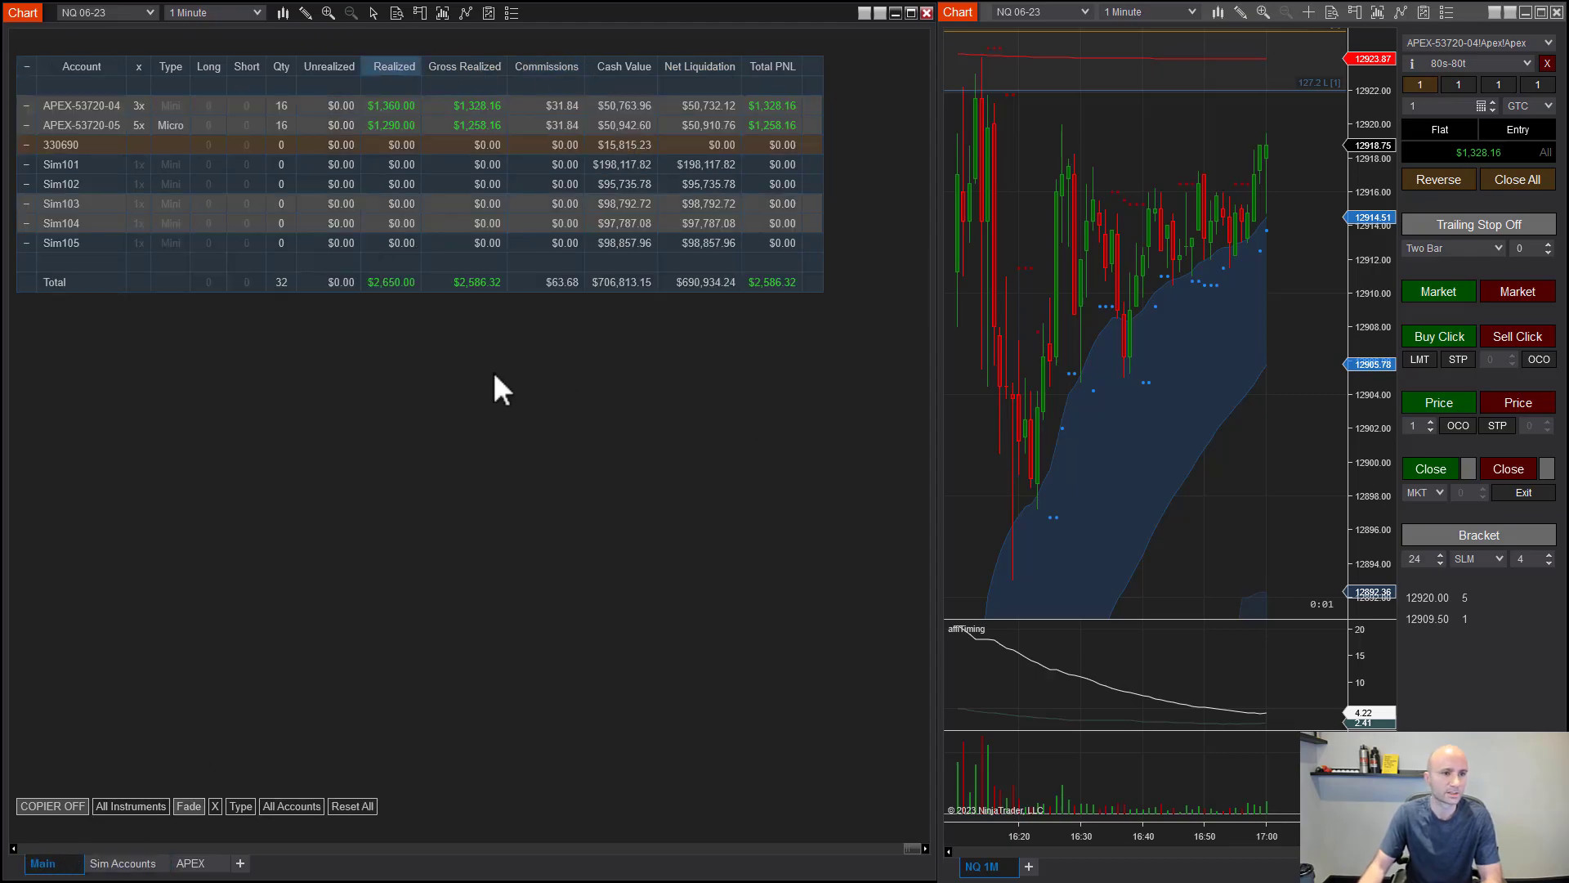